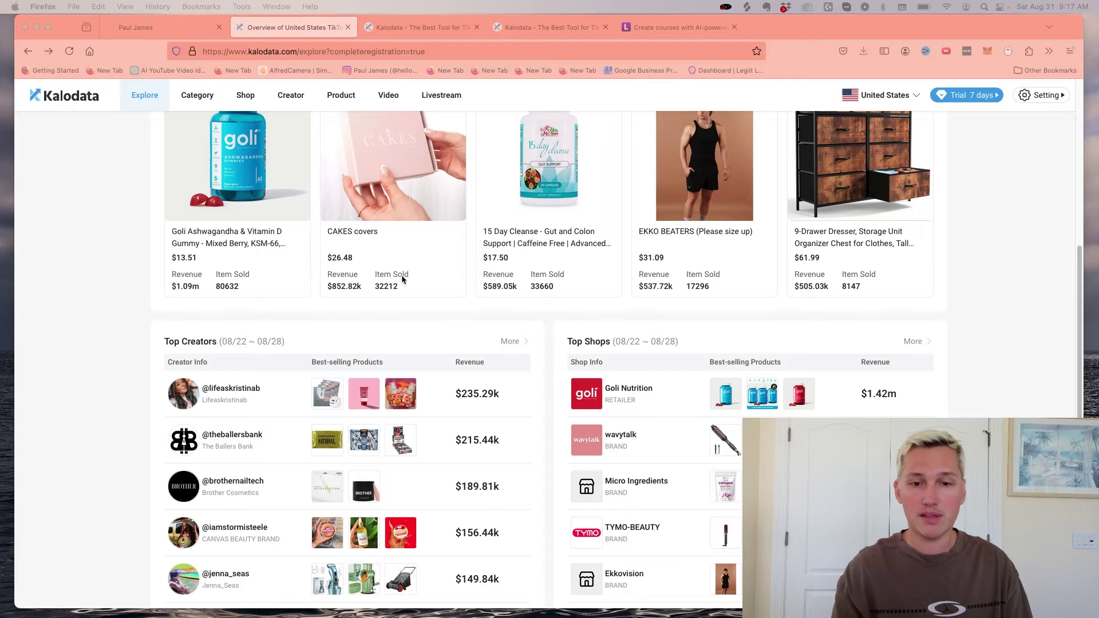
# Scroll through the Goli Ashwagandha gummy's Core Metrics, Creator and Video tables
pyautogui.scroll(-1, 410, 297)
pyautogui.scroll(3, 416, 321)
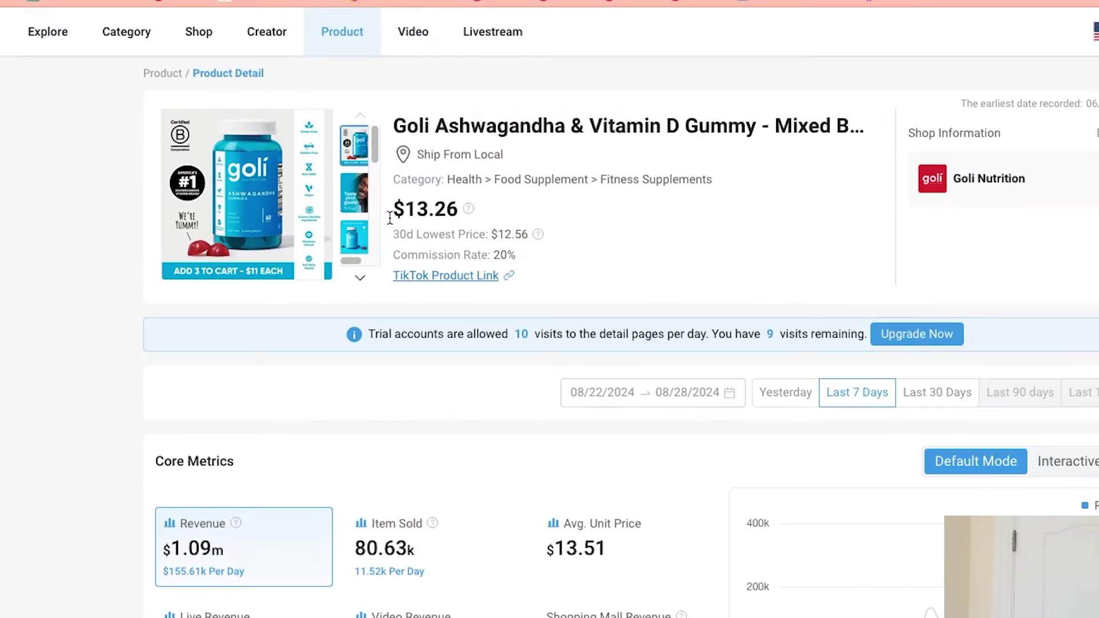
pyautogui.scroll(-3, 232, 515)
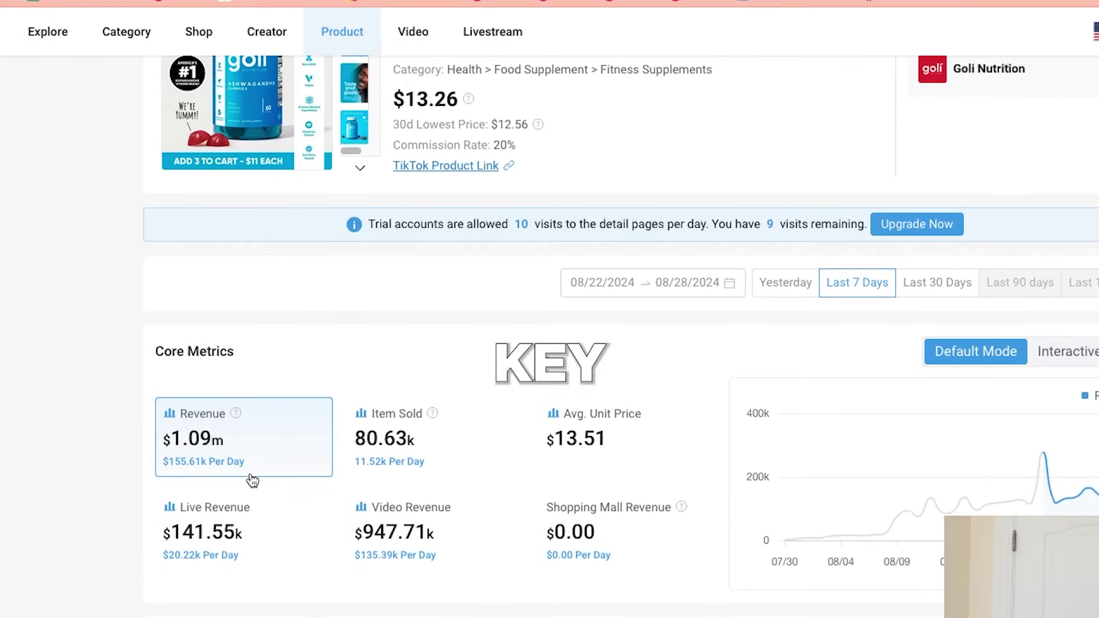
pyautogui.scroll(-1, 252, 426)
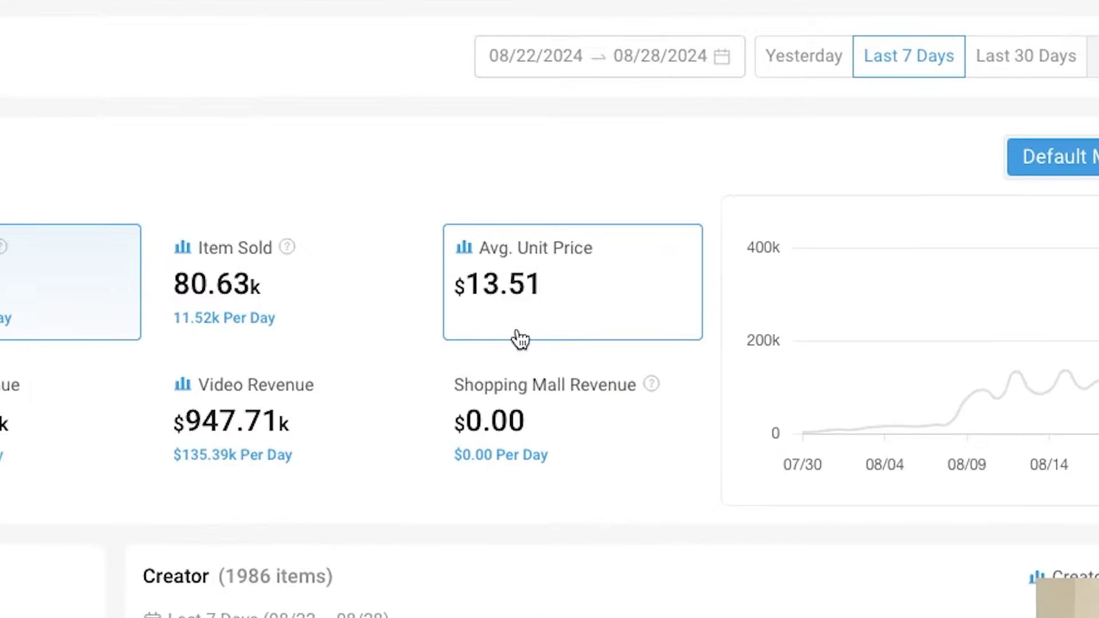
pyautogui.scroll(-10, 691, 335)
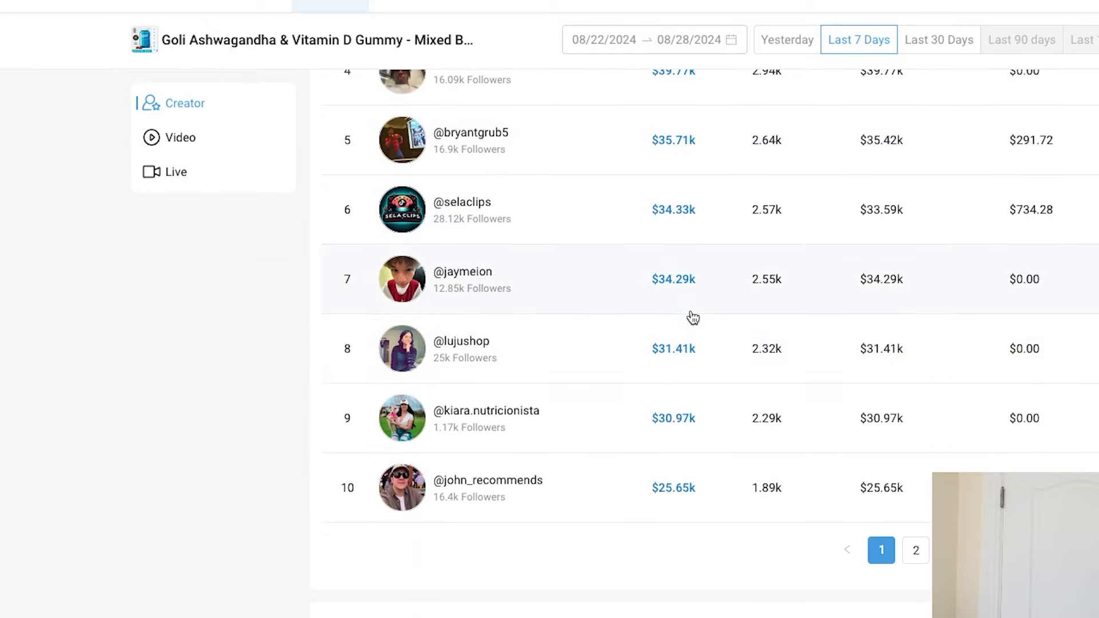
pyautogui.scroll(-10, 693, 317)
pyautogui.scroll(3, 672, 303)
pyautogui.scroll(-3, 943, 281)
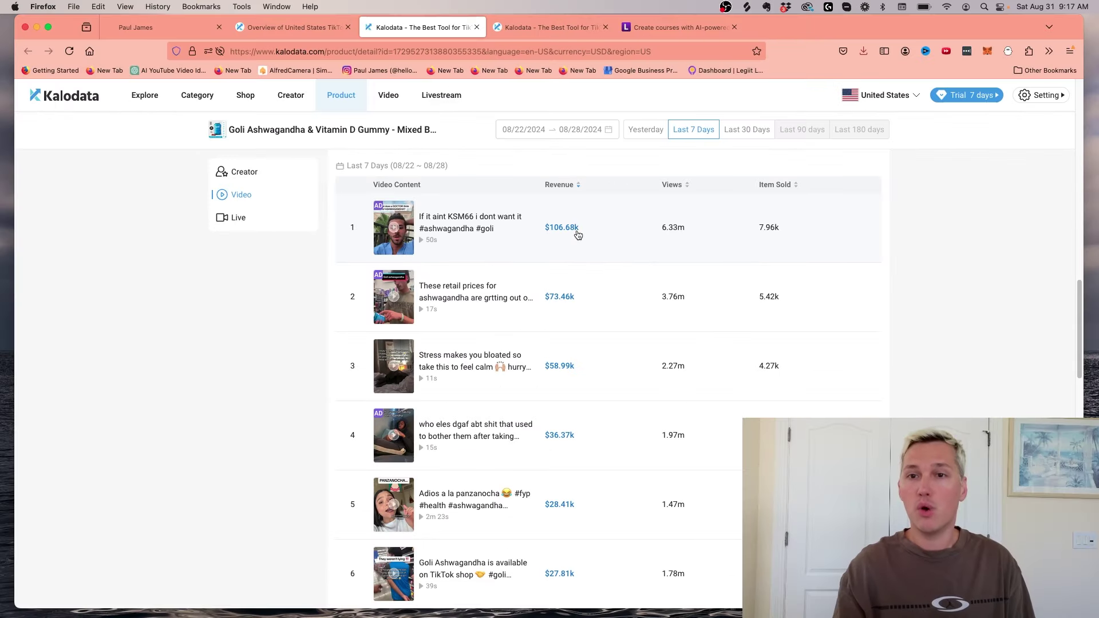
# Open the top 'If it aint KSM66' ad video's detail page and review it
pyautogui.click(537, 27)
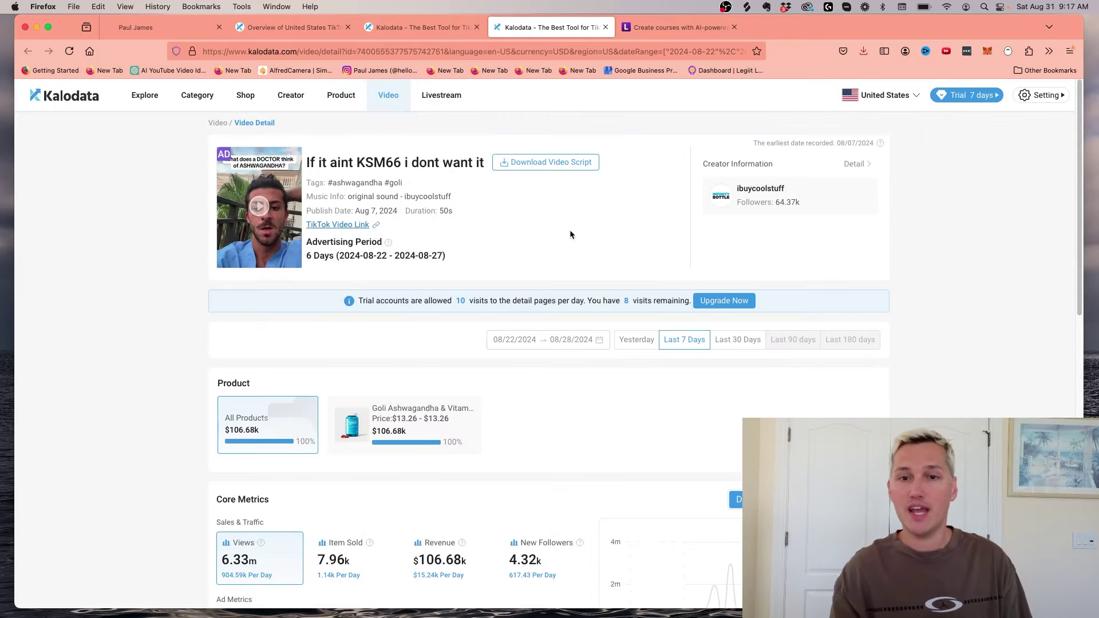
pyautogui.scroll(-3, 549, 279)
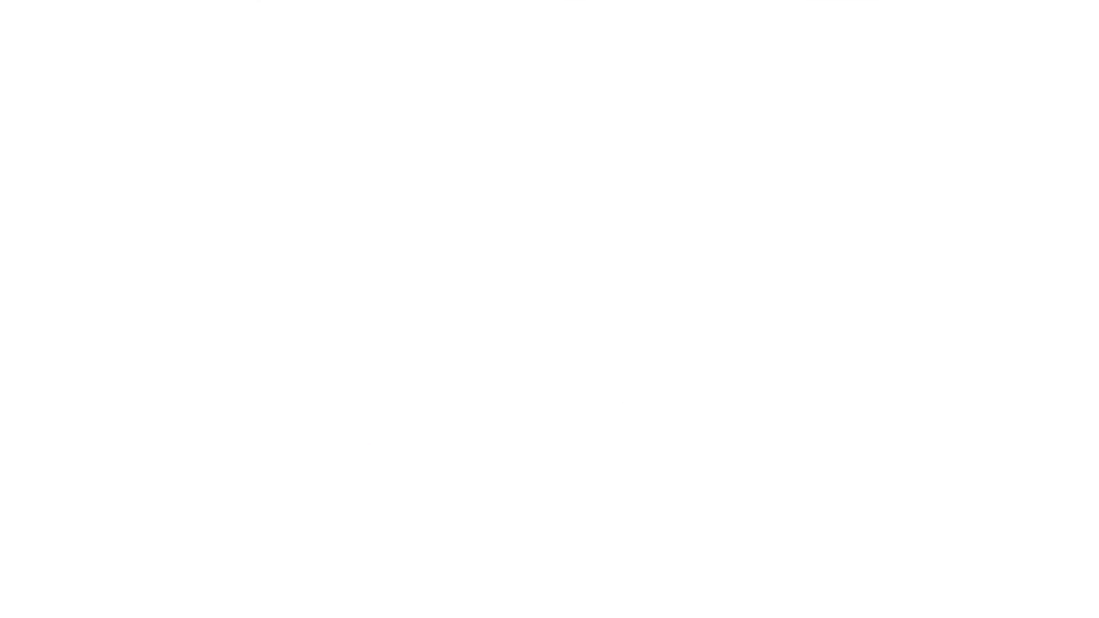
pyautogui.scroll(-7, 547, 271)
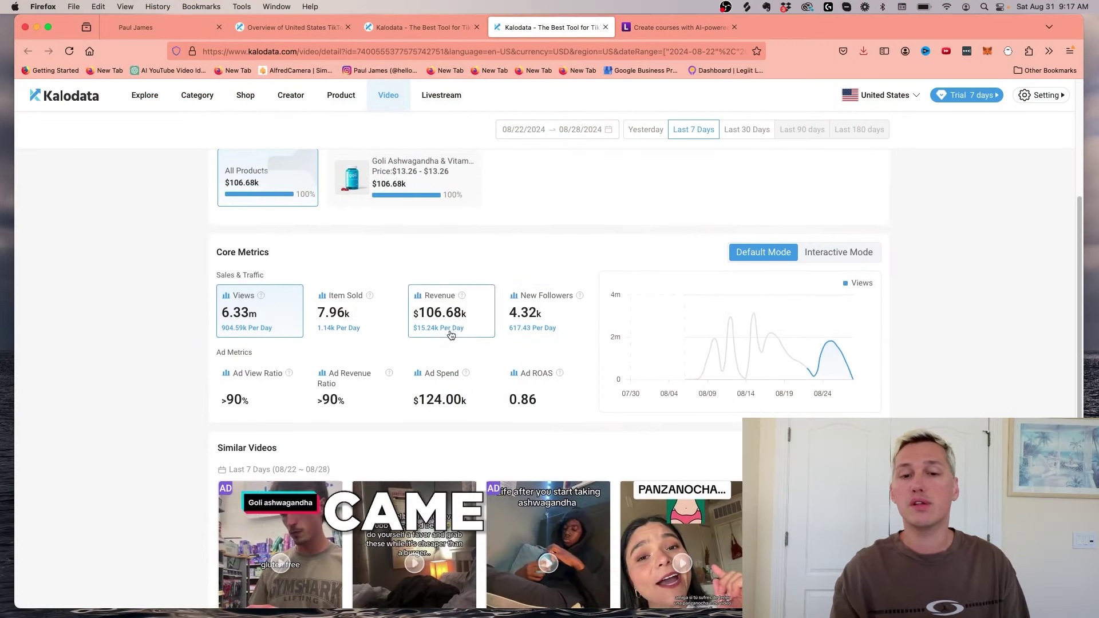
pyautogui.scroll(5, 380, 305)
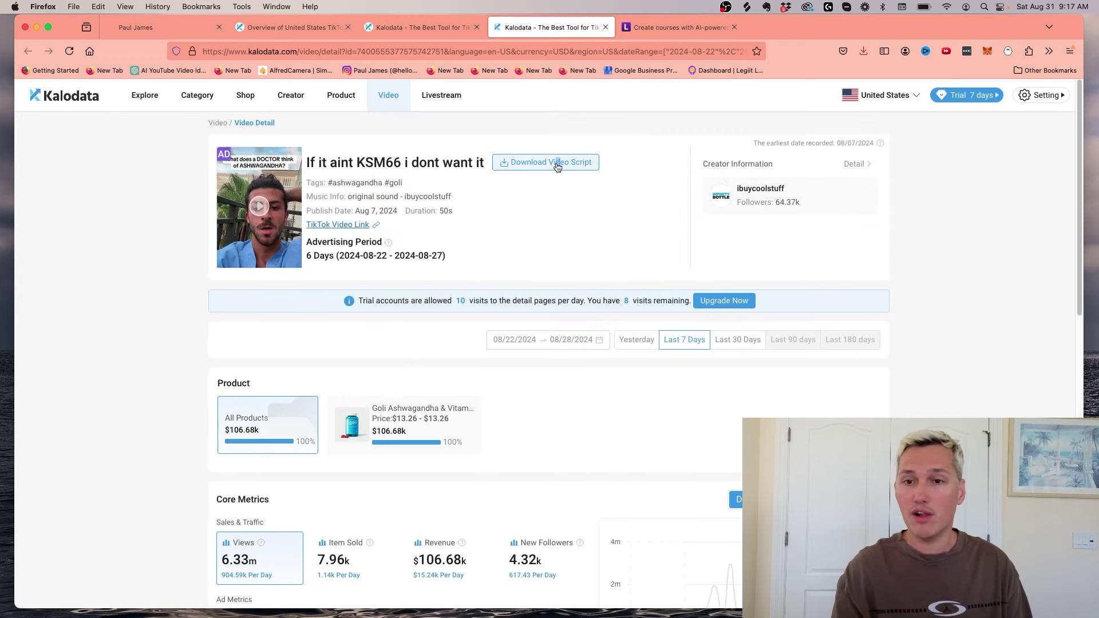
# Export the video's script and have Kalo AI shorten it into a two-part version
pyautogui.moveTo(555, 163); pyautogui.dragTo(560, 163)
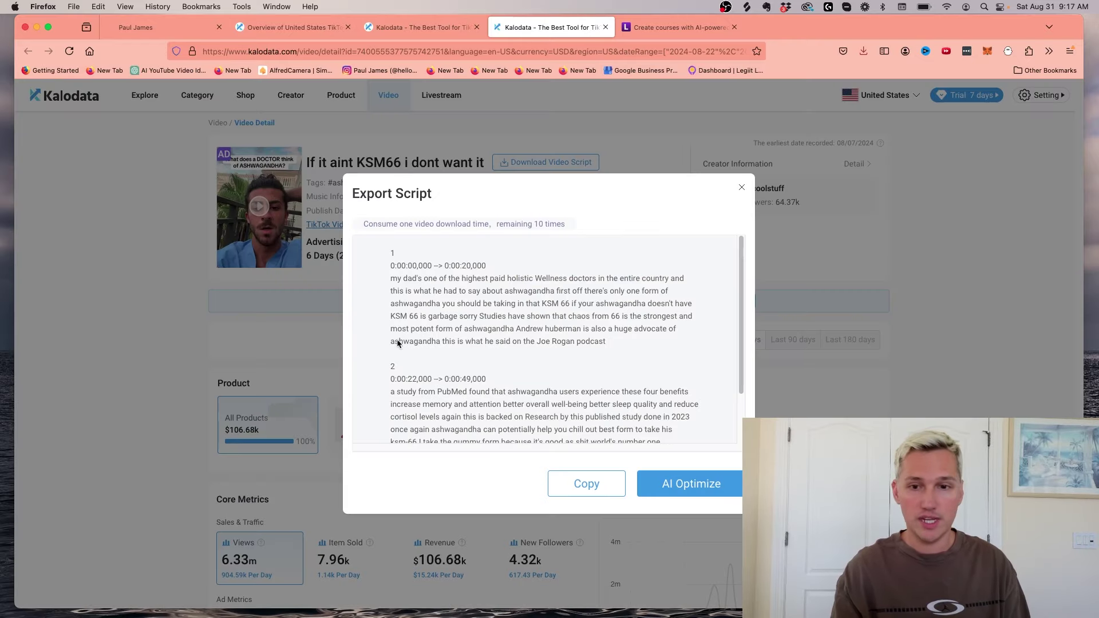
pyautogui.scroll(-2, 576, 380)
pyautogui.click(706, 494)
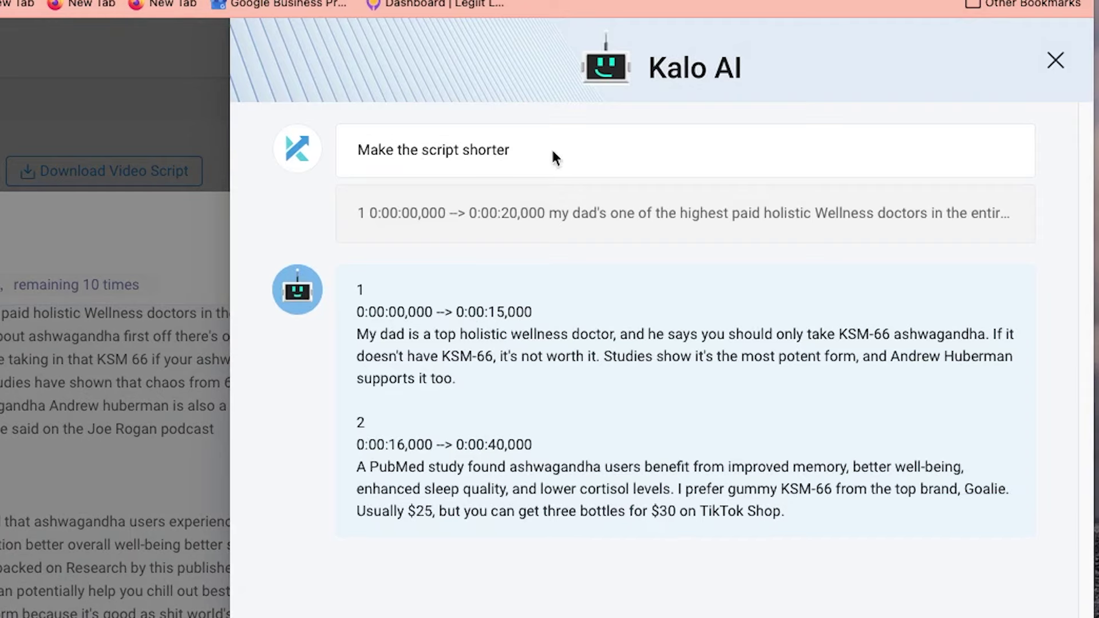
pyautogui.moveTo(373, 358)
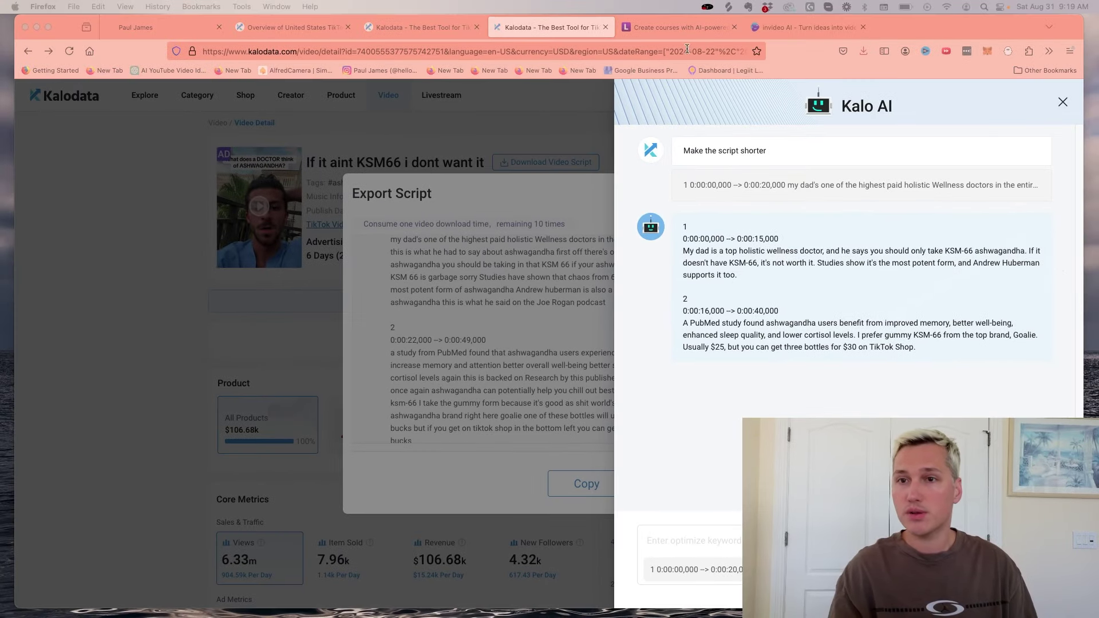
# Switch to InVideo AI and place the cursor in its video prompt box
pyautogui.click(809, 29)
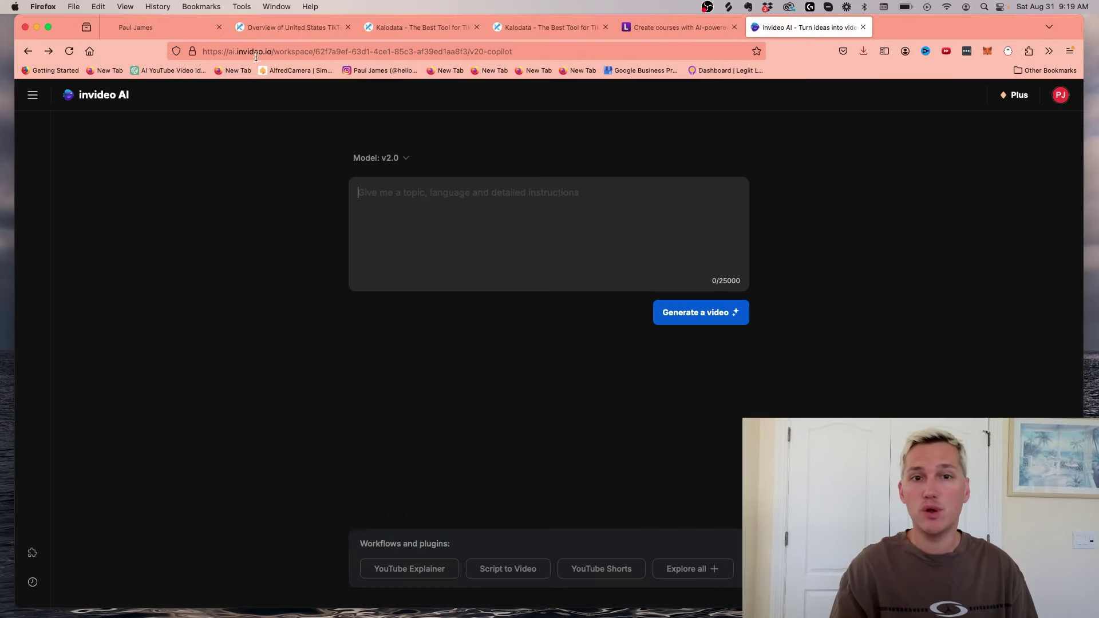
pyautogui.click(461, 209)
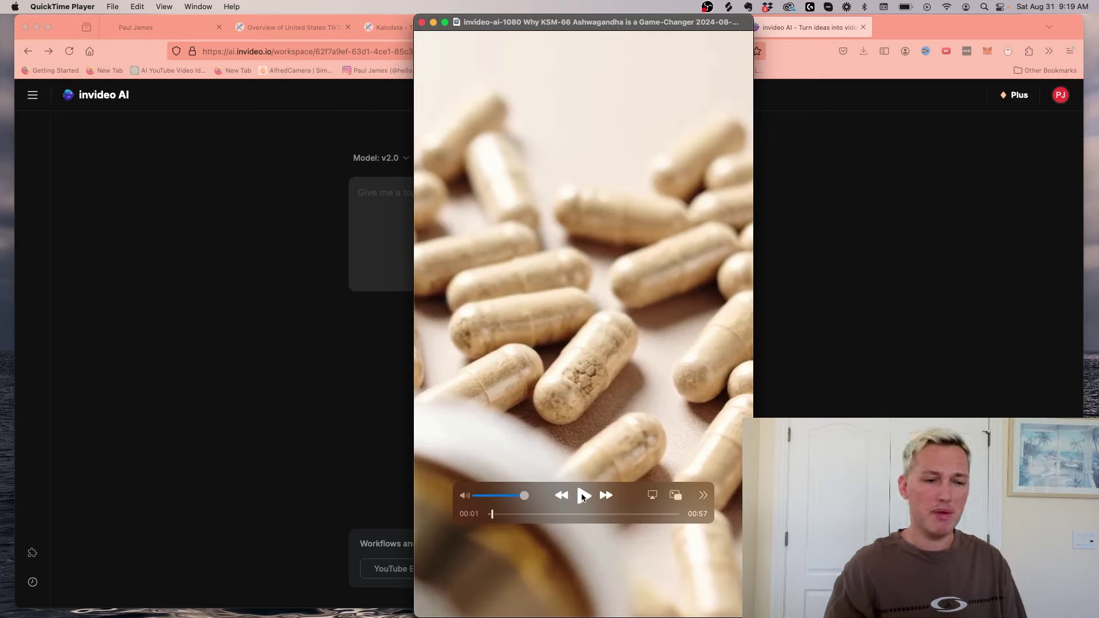
# Move the QuickTime window aside, watch the KSM-66 ashwagandha video, then close it
pyautogui.moveTo(577, 22); pyautogui.dragTo(478, 22)
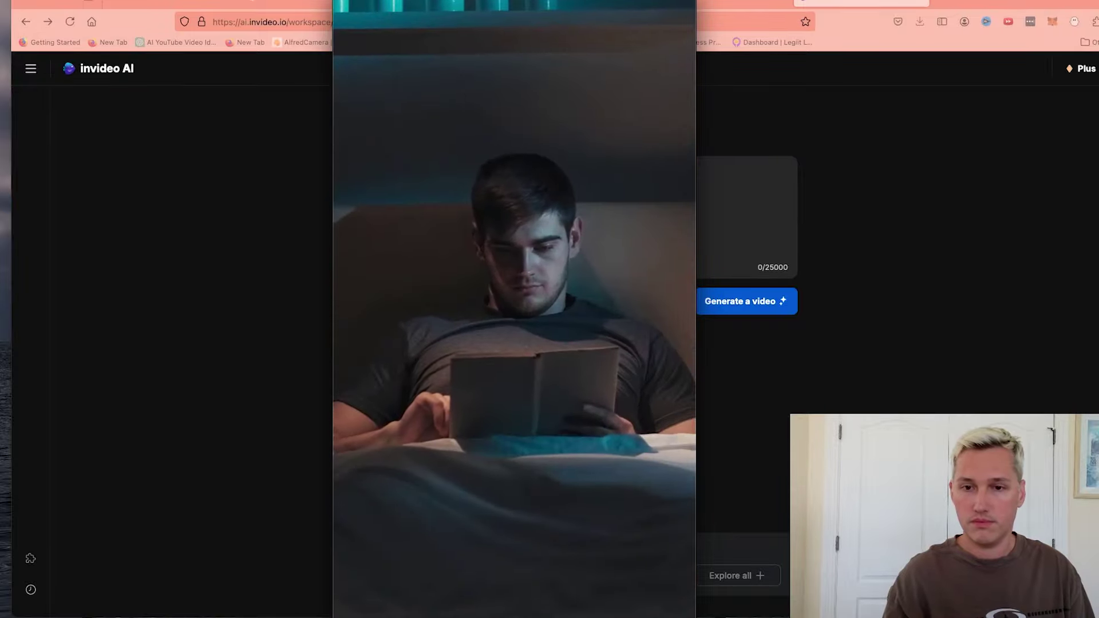
pyautogui.moveTo(668, 501)
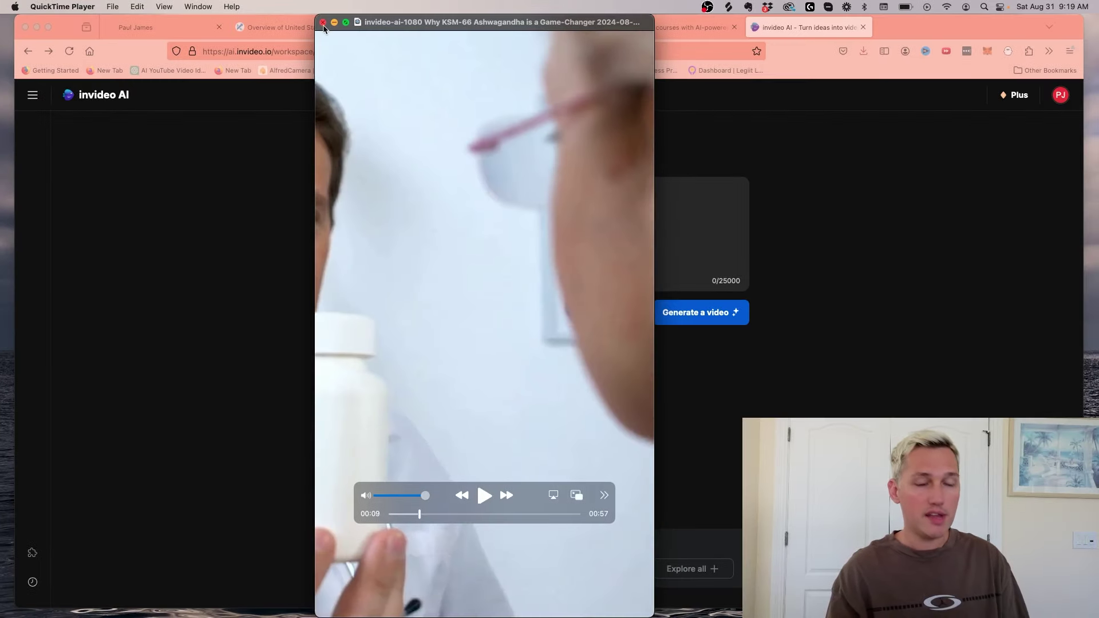
pyautogui.click(323, 23)
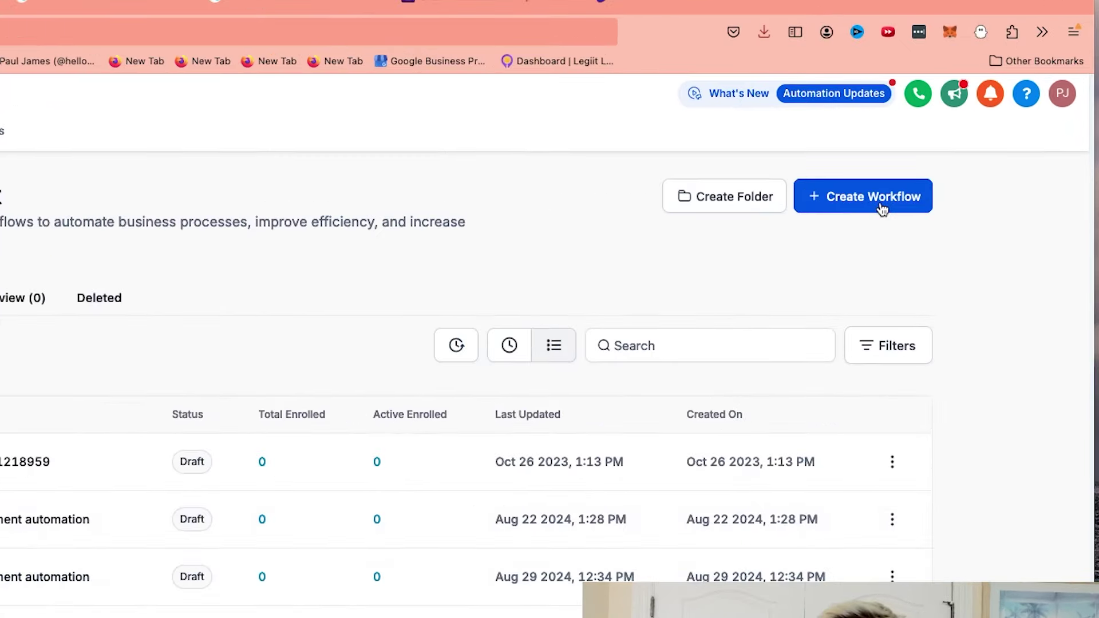
# Use Create Workflow > Select a Recipe and pick 'Recipe - Instagram comment automation'
pyautogui.click(891, 199)
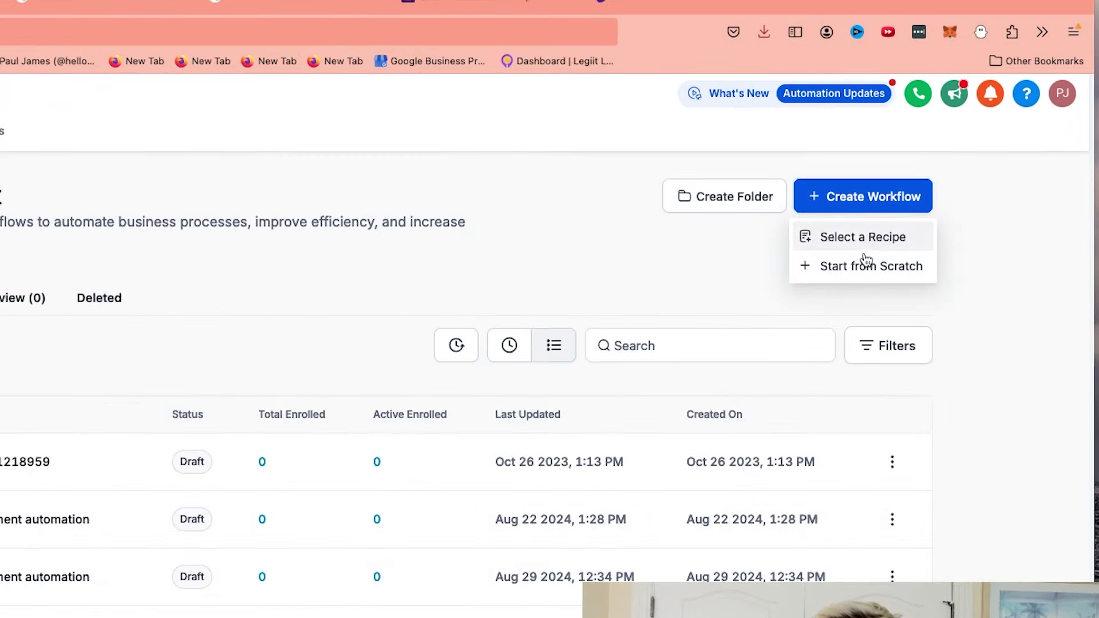
pyautogui.click(852, 241)
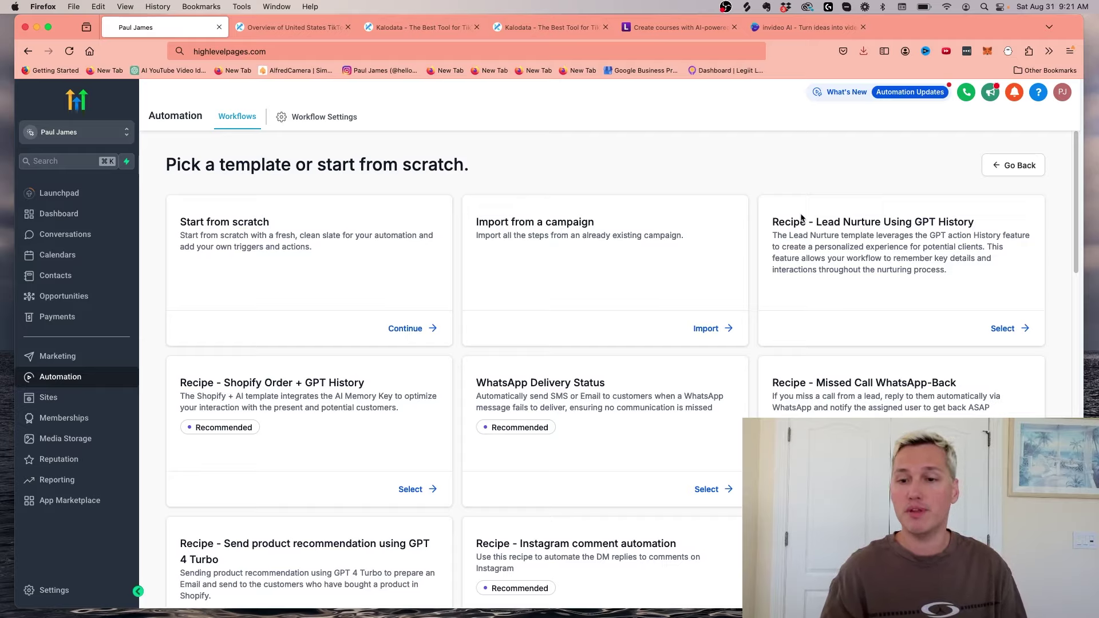
pyautogui.scroll(-3, 651, 298)
pyautogui.scroll(-1, 647, 318)
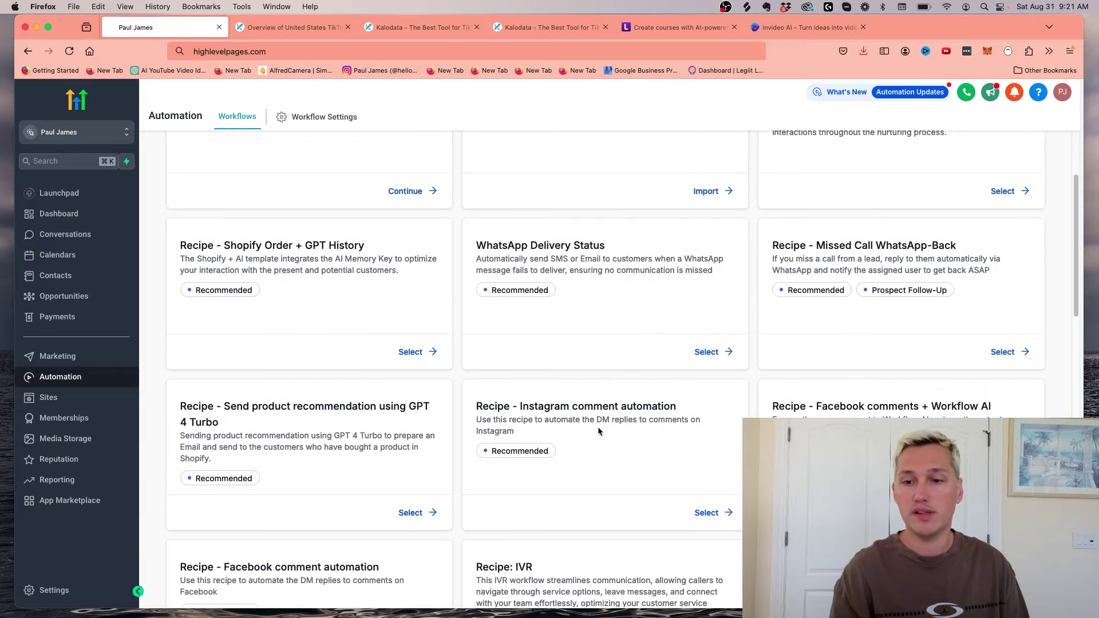
pyautogui.scroll(-3, 594, 414)
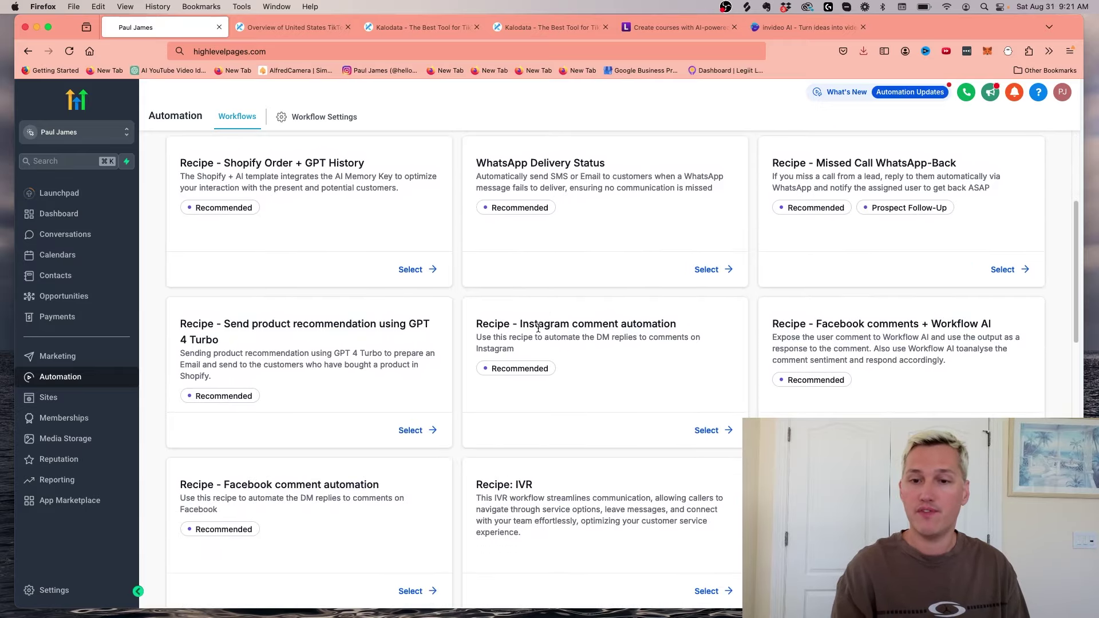
pyautogui.moveTo(521, 324); pyautogui.dragTo(658, 321)
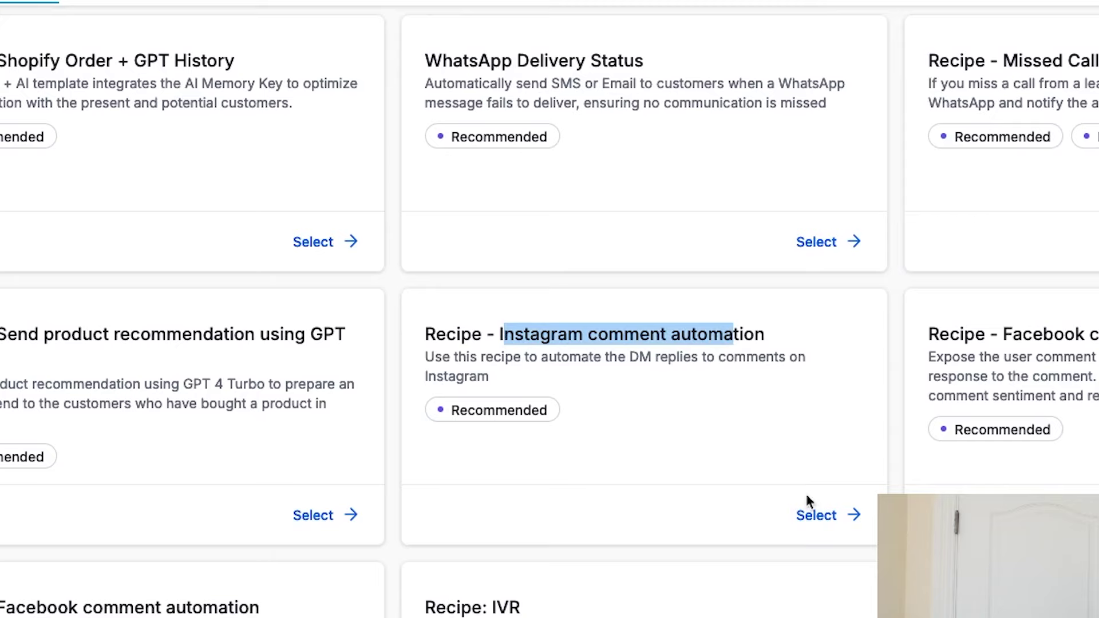
pyautogui.scroll(-5, 796, 480)
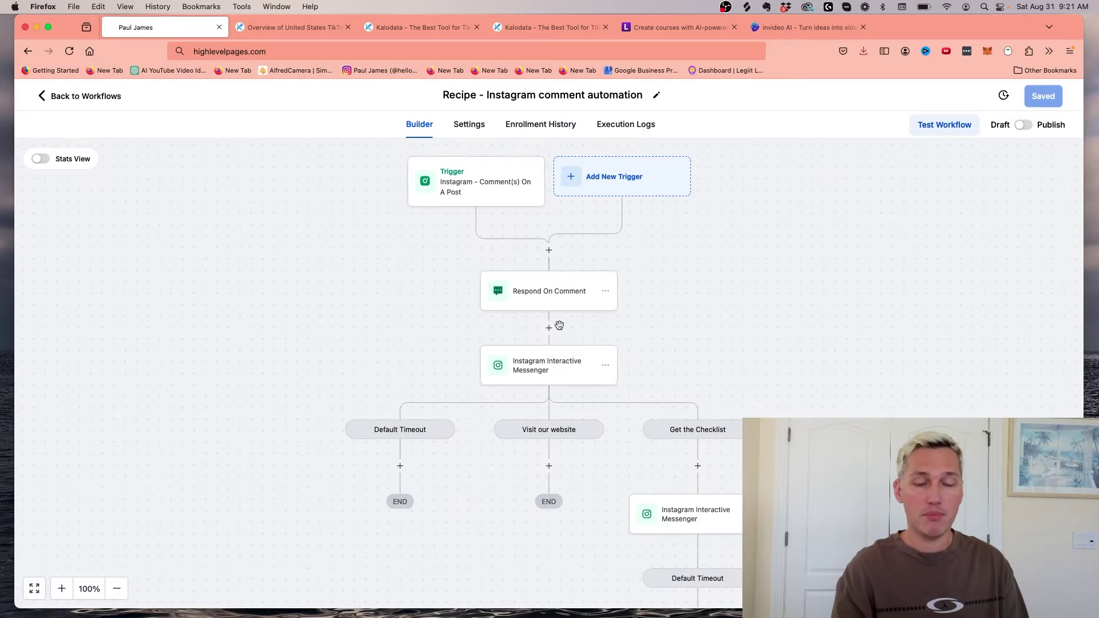
# Pan the workflow canvas to bring the Respond On Comment step into view
pyautogui.scroll(-1, 611, 311)
pyautogui.scroll(1, 609, 310)
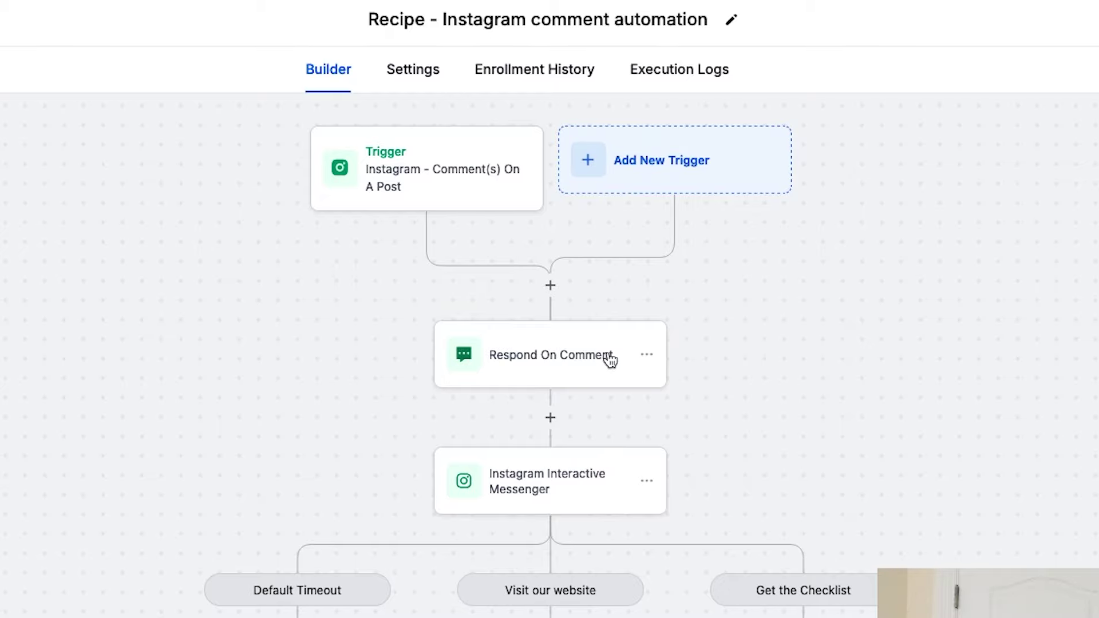
pyautogui.scroll(-2, 744, 366)
pyautogui.moveTo(829, 368); pyautogui.dragTo(486, 385)
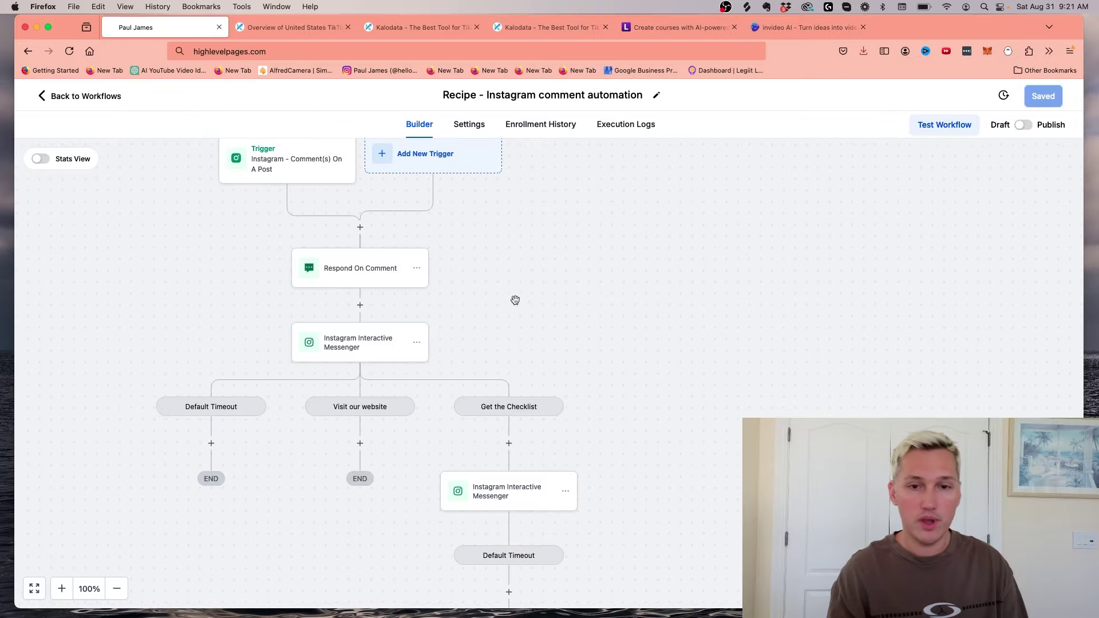
# Keep the replies 'Hey, check your DM..!!' and 'Thanks for showing interest. Please check your DM.' with Like Comments on
pyautogui.click(336, 261)
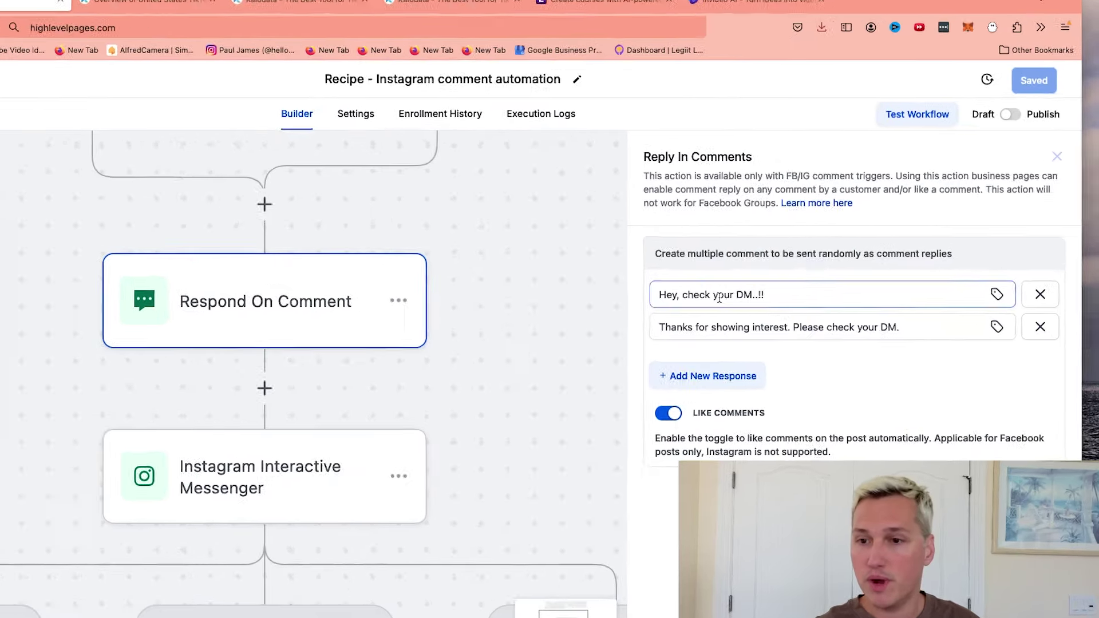
pyautogui.click(859, 285)
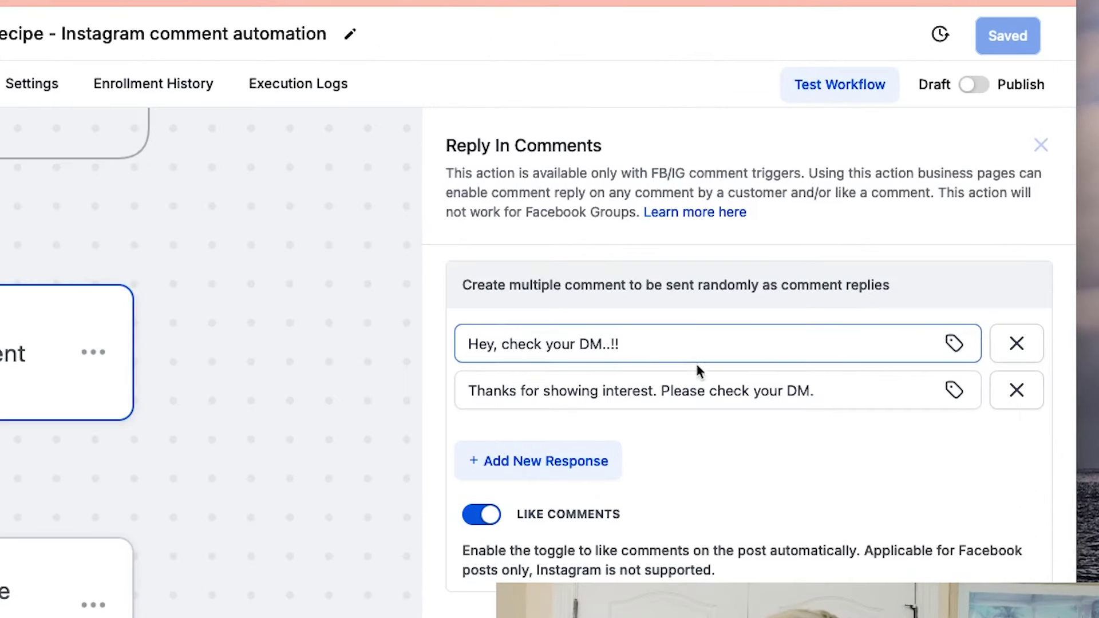
pyautogui.moveTo(646, 351); pyautogui.dragTo(480, 343)
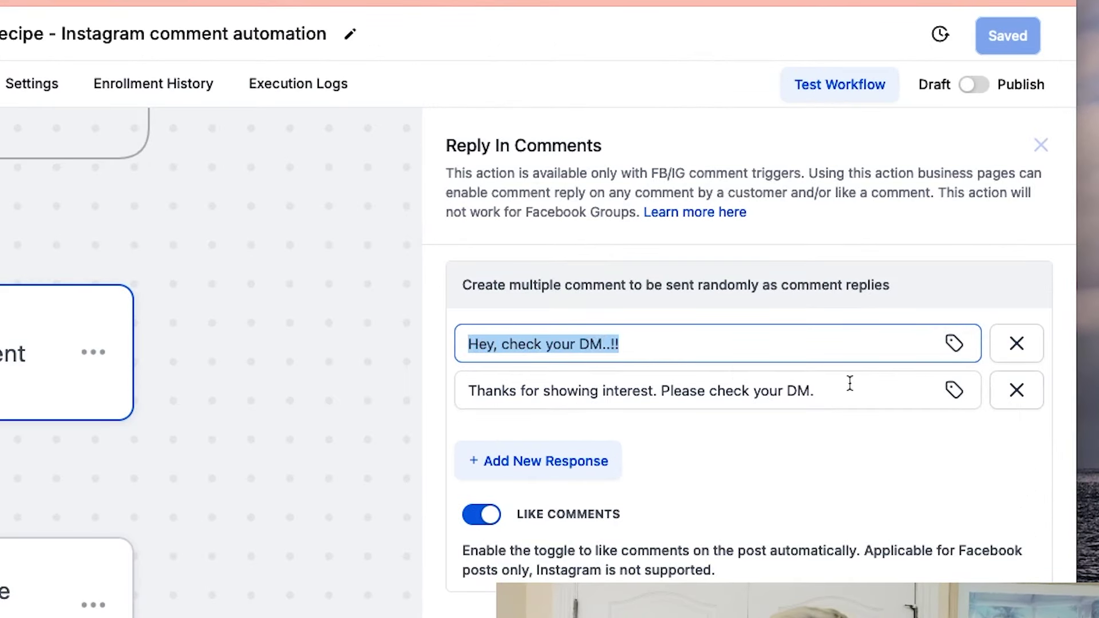
pyautogui.moveTo(854, 384); pyautogui.dragTo(508, 387)
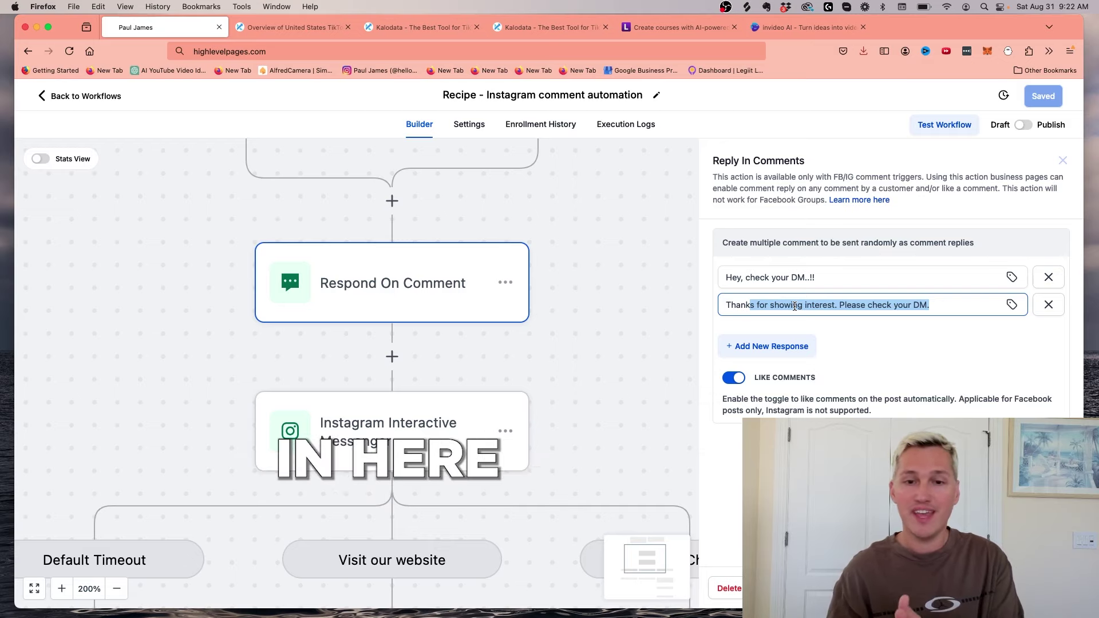
pyautogui.scroll(-1, 613, 327)
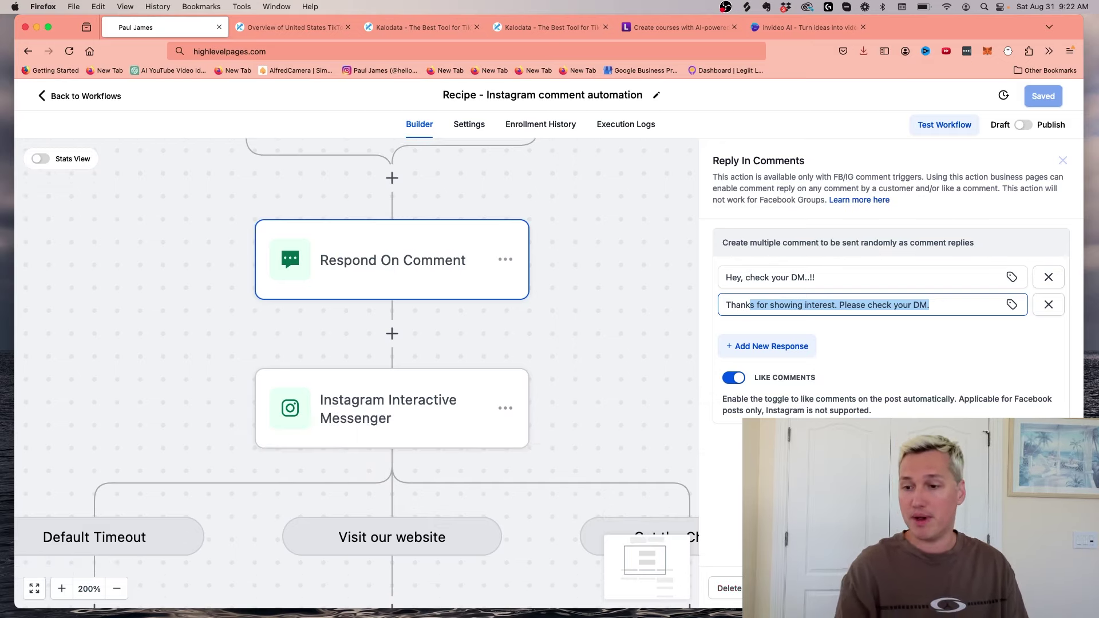
# Close the comment-reply panel and view the Instagram Interactive Messenger's Personal Finance DM message
pyautogui.click(1064, 162)
pyautogui.click(412, 404)
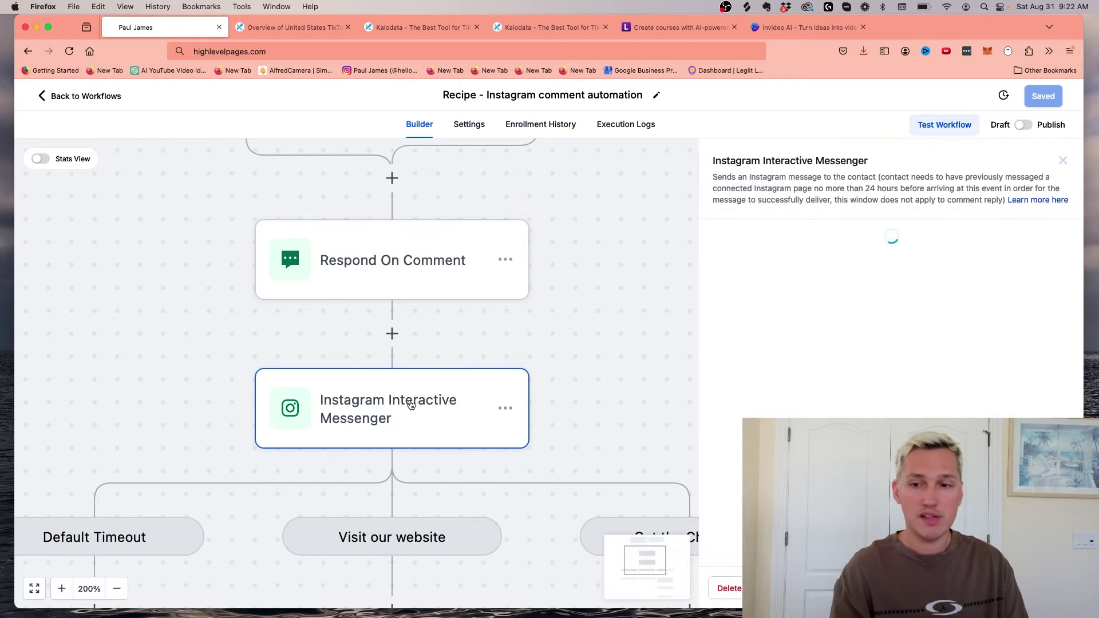
pyautogui.scroll(-4, 825, 326)
pyautogui.scroll(-3, 916, 355)
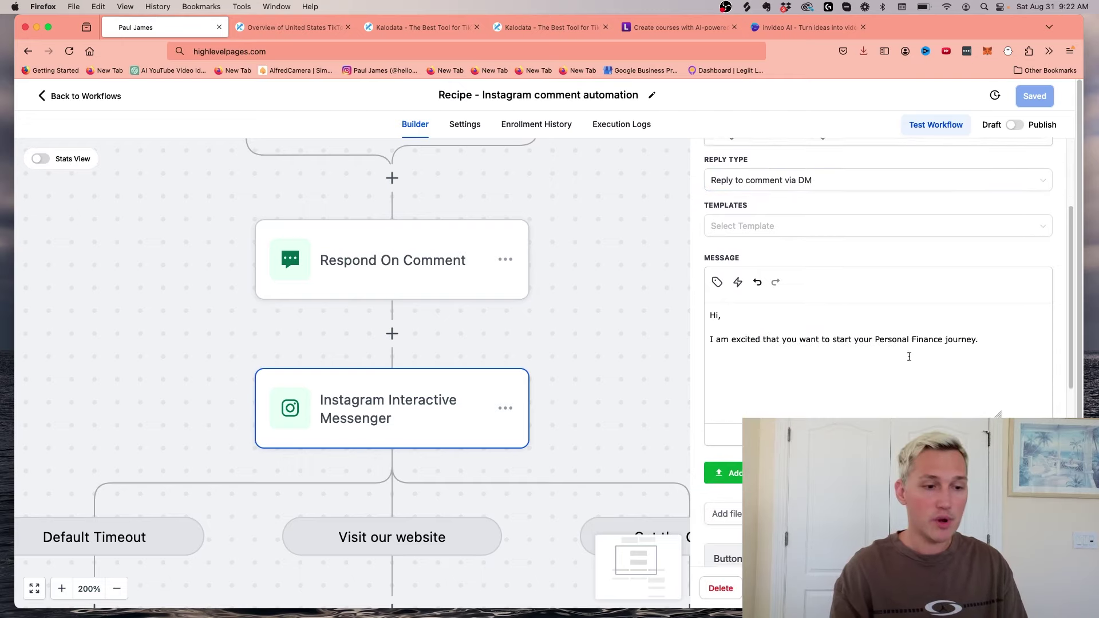
pyautogui.moveTo(978, 282); pyautogui.dragTo(706, 283)
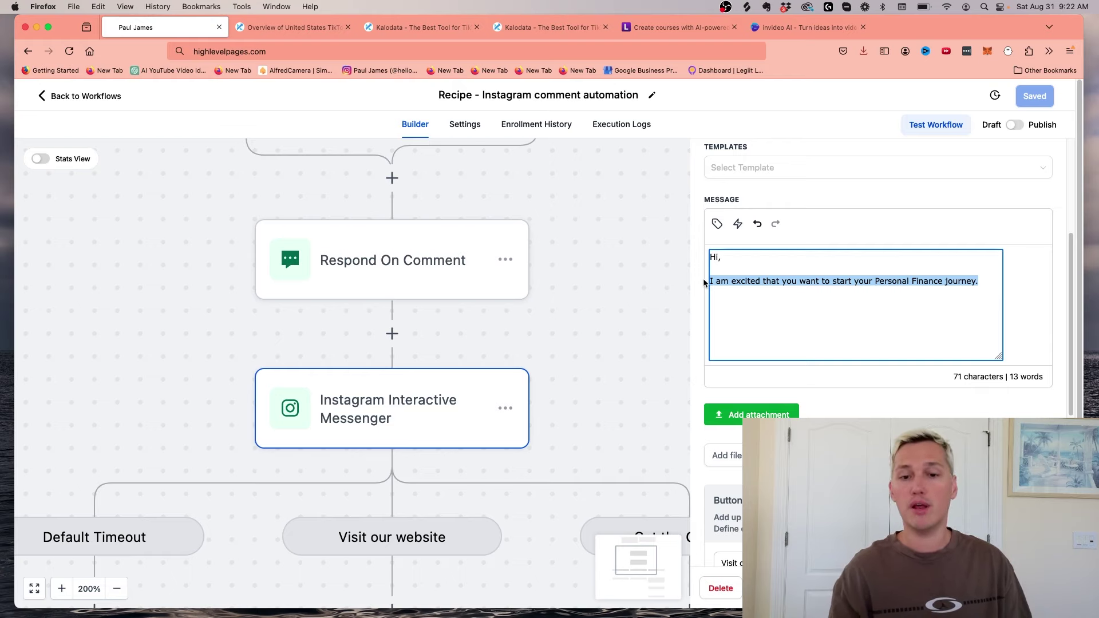
pyautogui.scroll(-2, 608, 345)
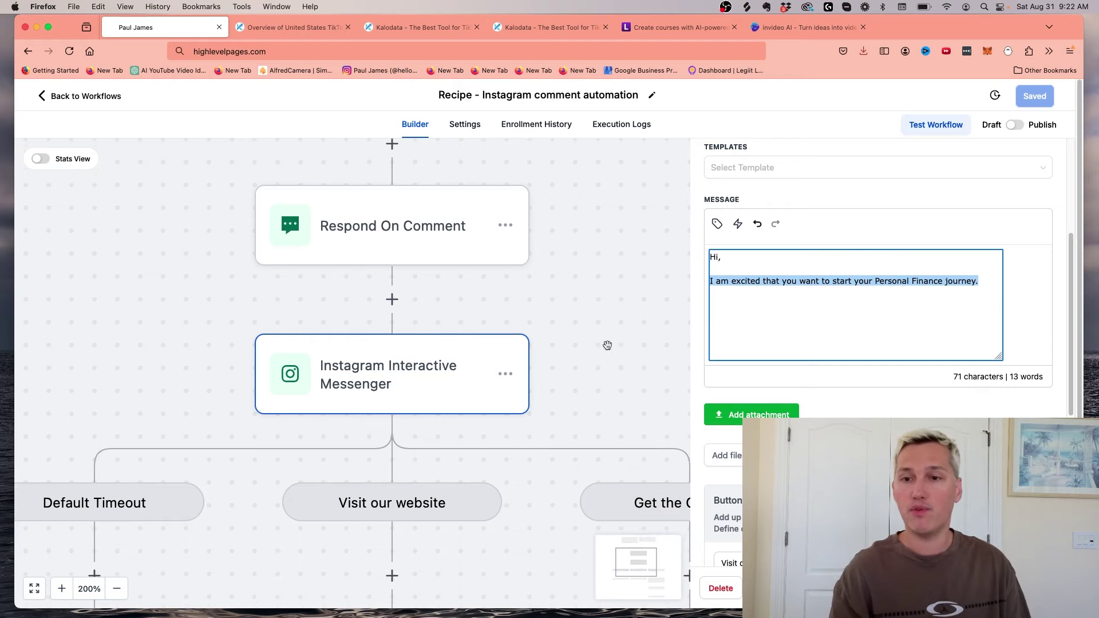
# Zoom the workflow canvas out four levels to see the whole flow
pyautogui.click(117, 588)
pyautogui.click(117, 589)
pyautogui.click(117, 589)
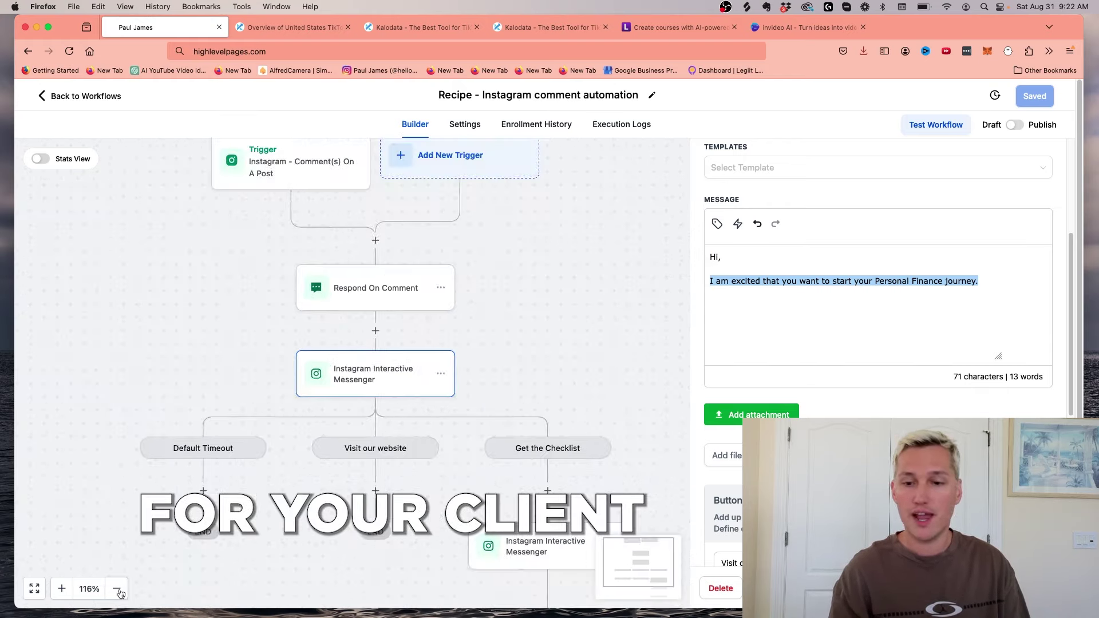
pyautogui.click(117, 588)
pyautogui.scroll(-3, 378, 343)
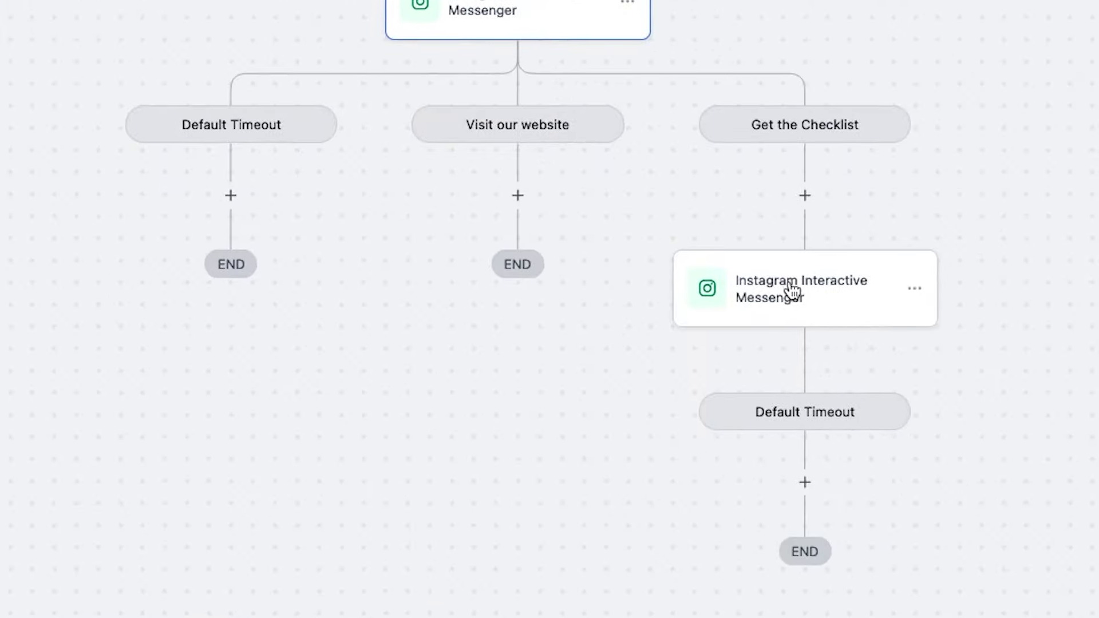
# Review the Get the Checklist messenger step's follow-up, then switch to LearningStudioAI
pyautogui.click(628, 331)
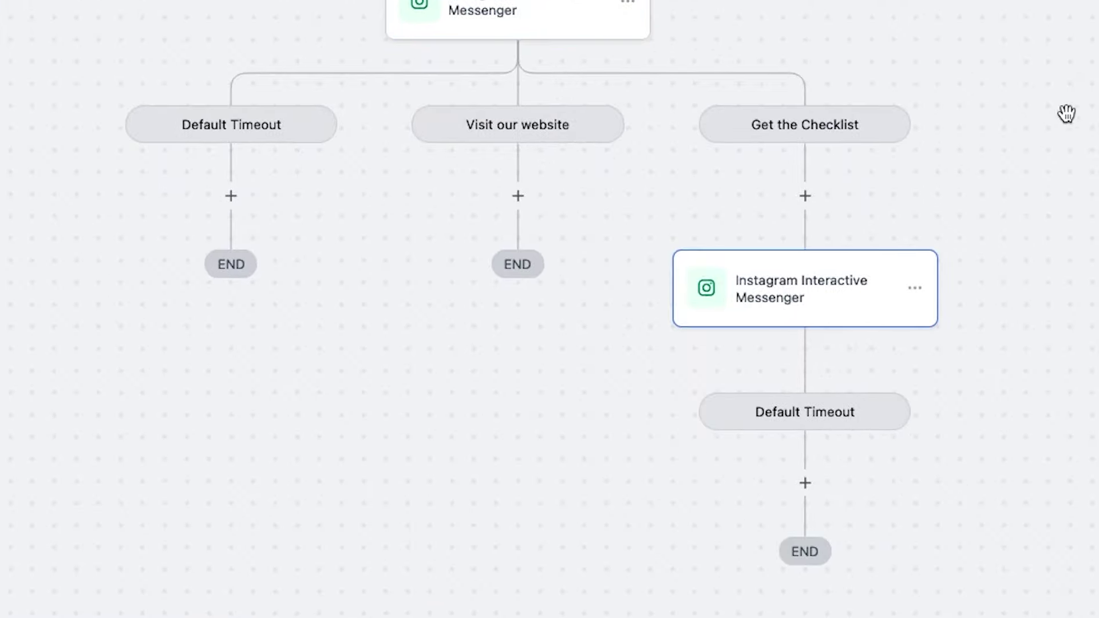
pyautogui.moveTo(1066, 113); pyautogui.dragTo(1087, 331)
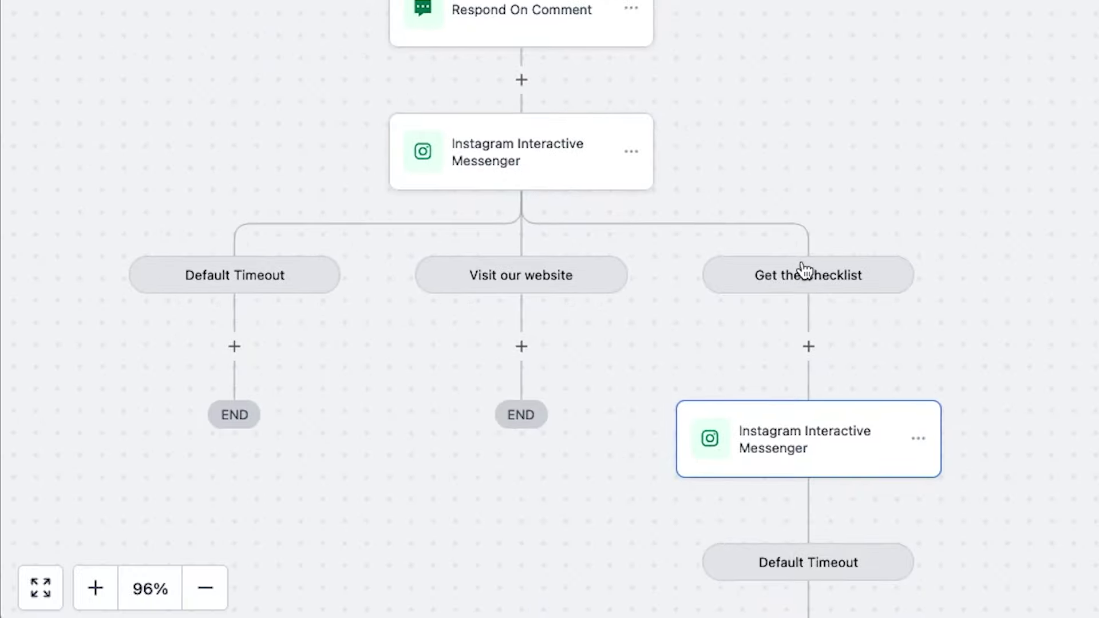
pyautogui.scroll(-5, 807, 266)
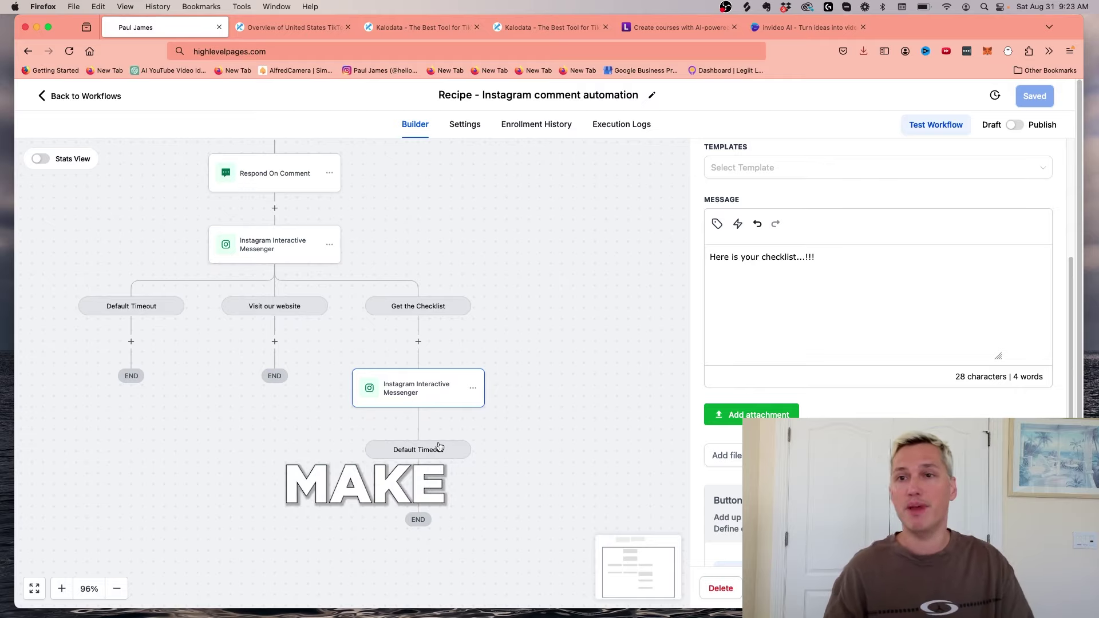
pyautogui.click(675, 27)
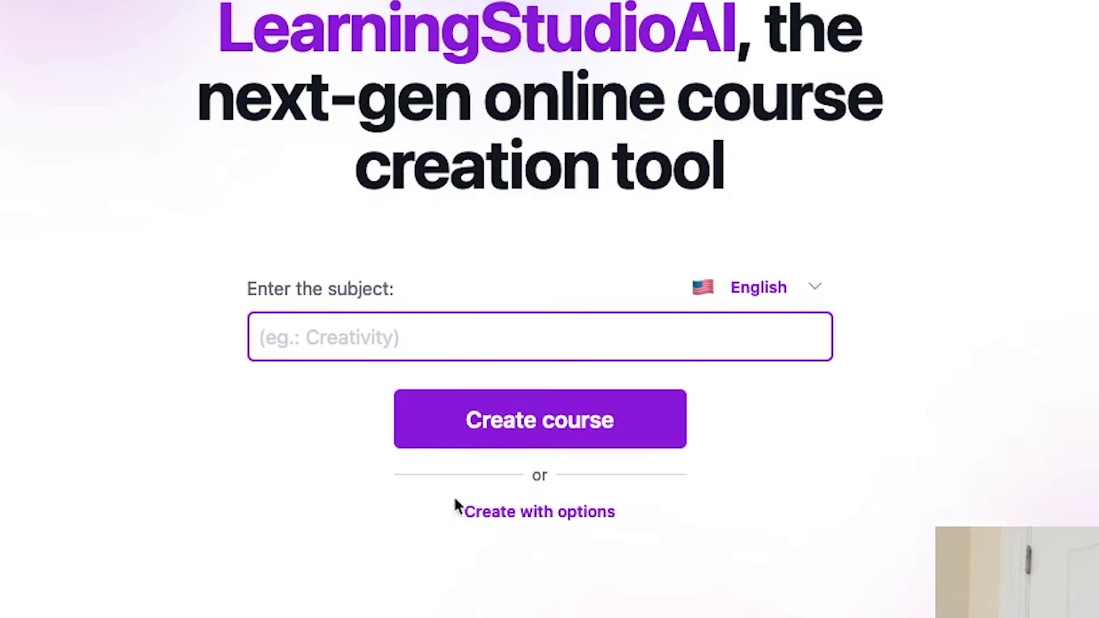
# Try creating a 'dog training' course, which hits the Free plan 'Limit exceeded' error
pyautogui.write('do')
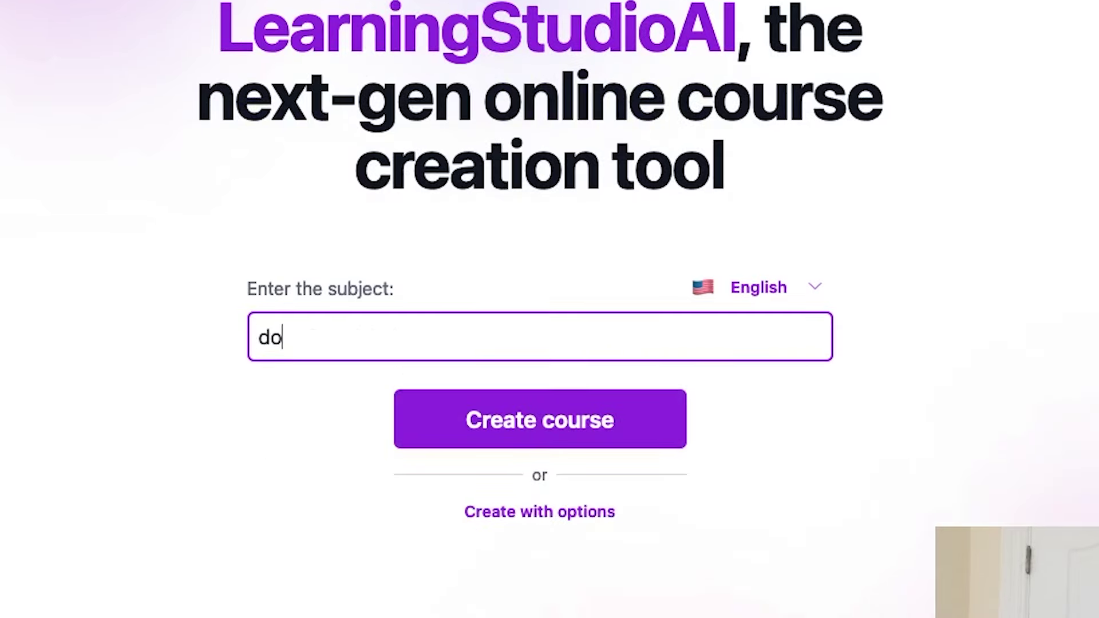
pyautogui.write('g training')
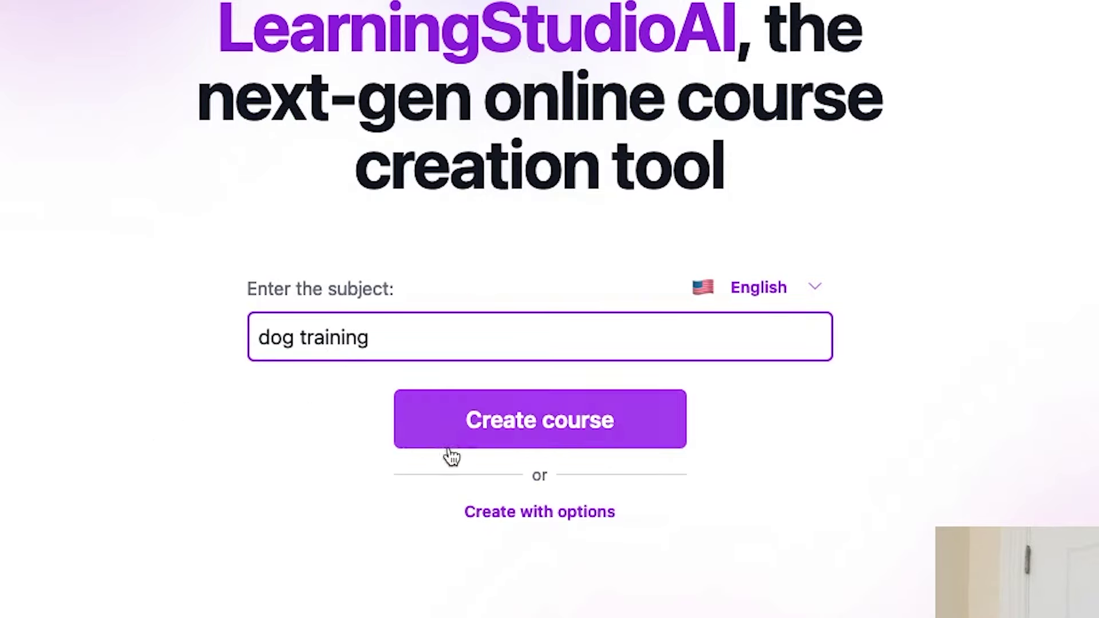
pyautogui.click(508, 437)
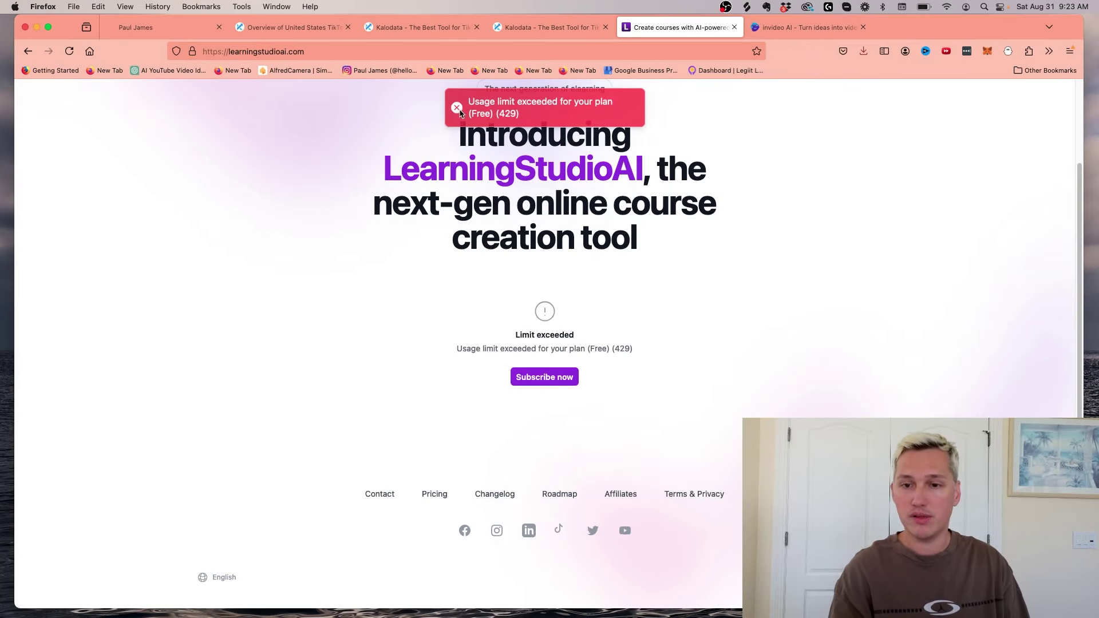
pyautogui.scroll(-1, 578, 380)
pyautogui.scroll(4, 584, 375)
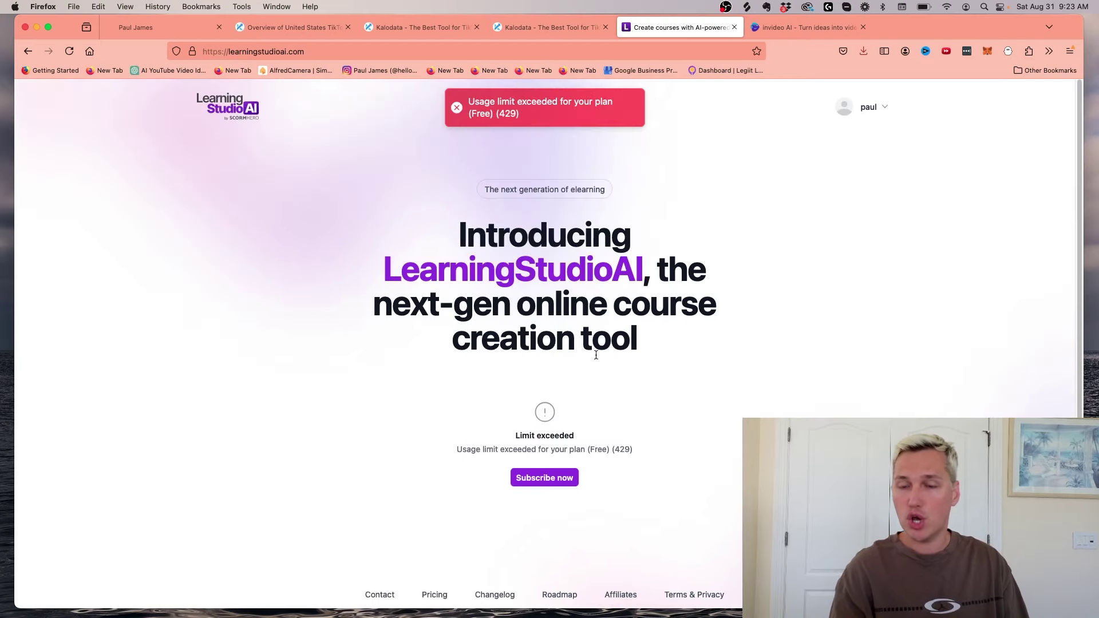
pyautogui.click(884, 113)
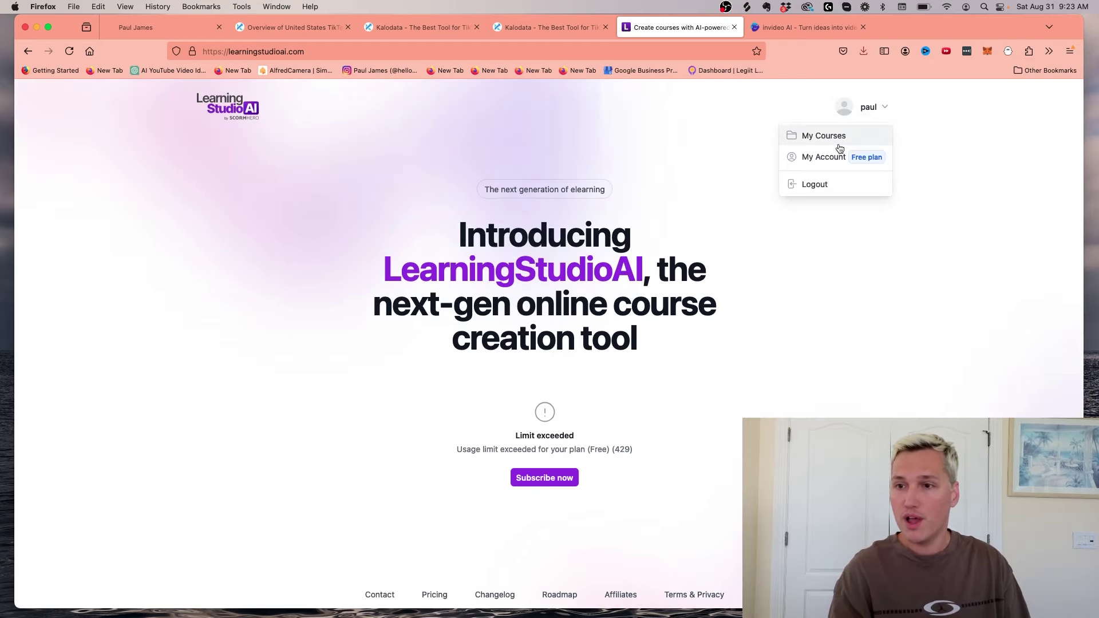
# Open the Dog Training course preview from My Courses and scroll through its lessons
pyautogui.click(828, 137)
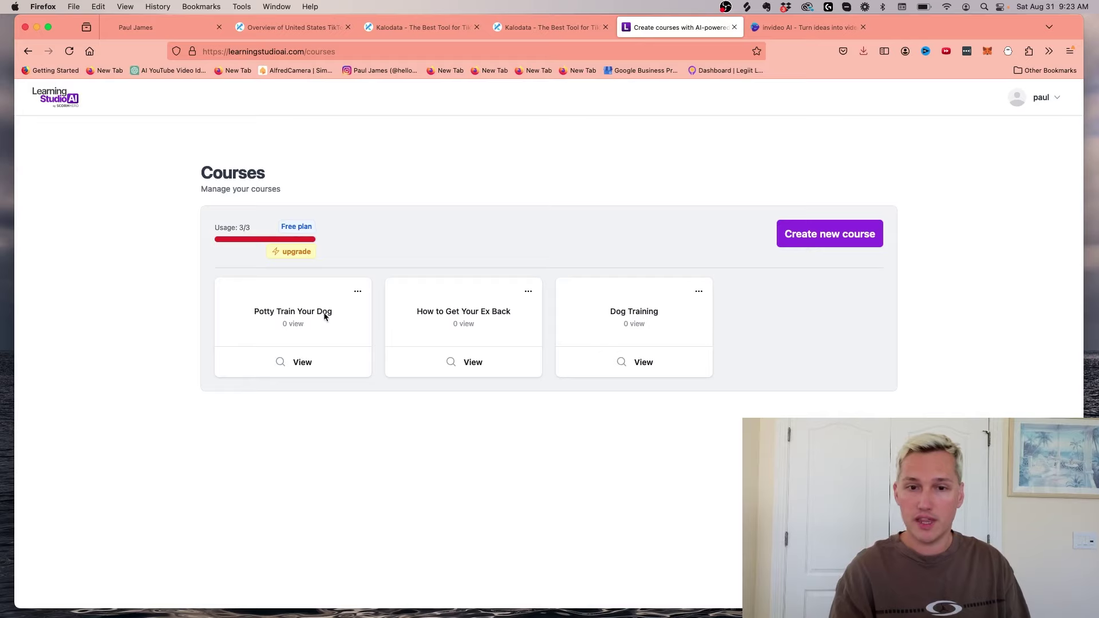
pyautogui.click(676, 358)
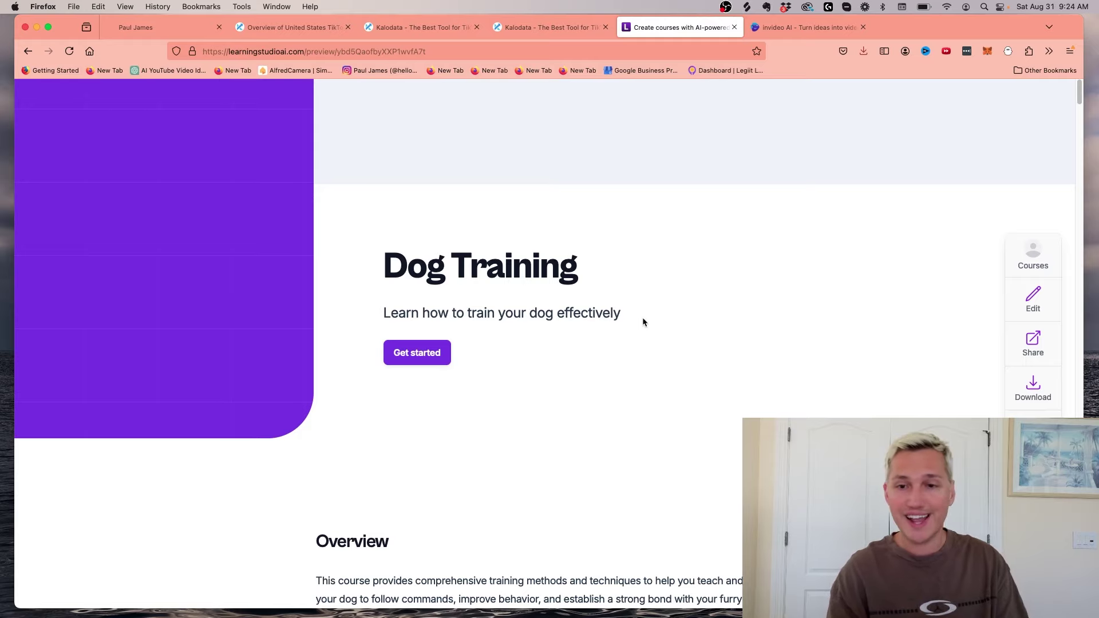
pyautogui.scroll(-1, 625, 309)
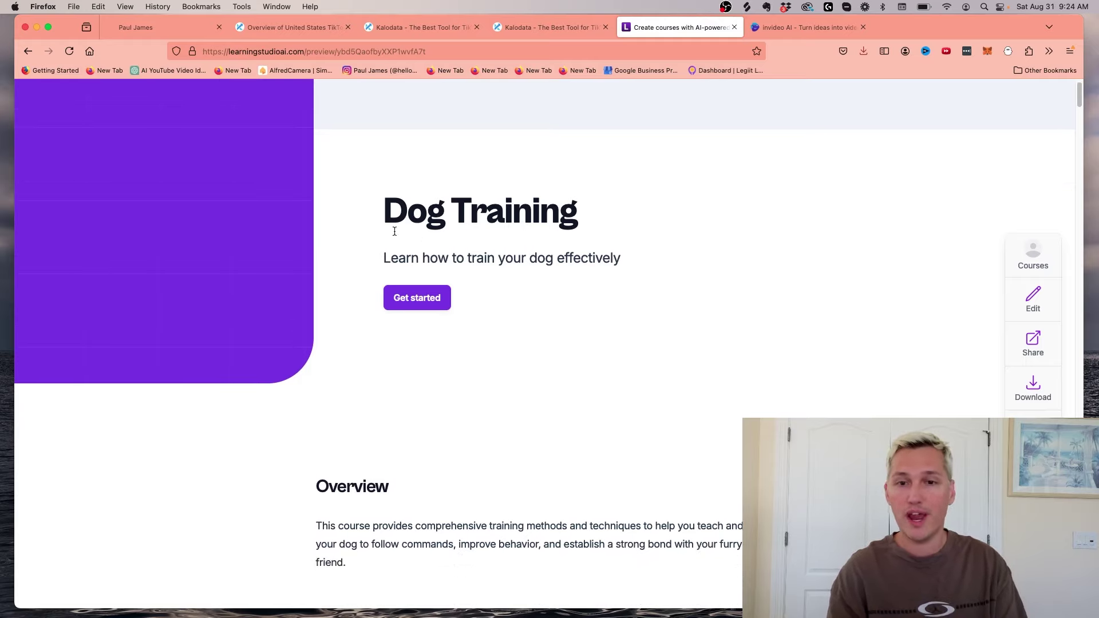
pyautogui.moveTo(395, 227); pyautogui.dragTo(584, 206)
pyautogui.scroll(-2, 448, 239)
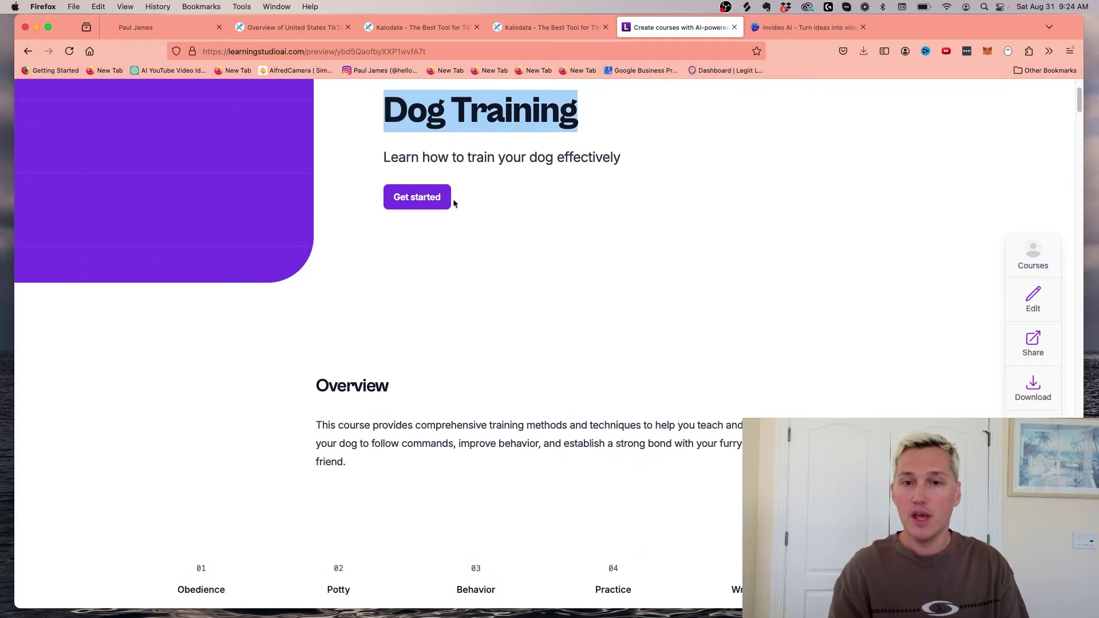
pyautogui.scroll(-2, 342, 320)
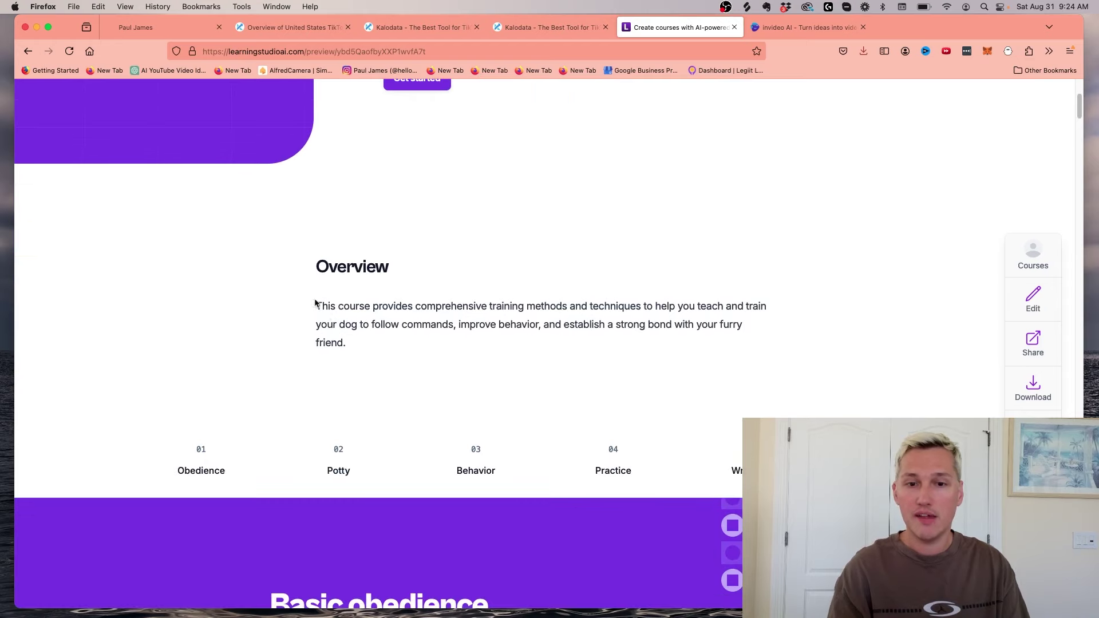
pyautogui.moveTo(318, 299); pyautogui.dragTo(647, 353)
pyautogui.scroll(-4, 698, 361)
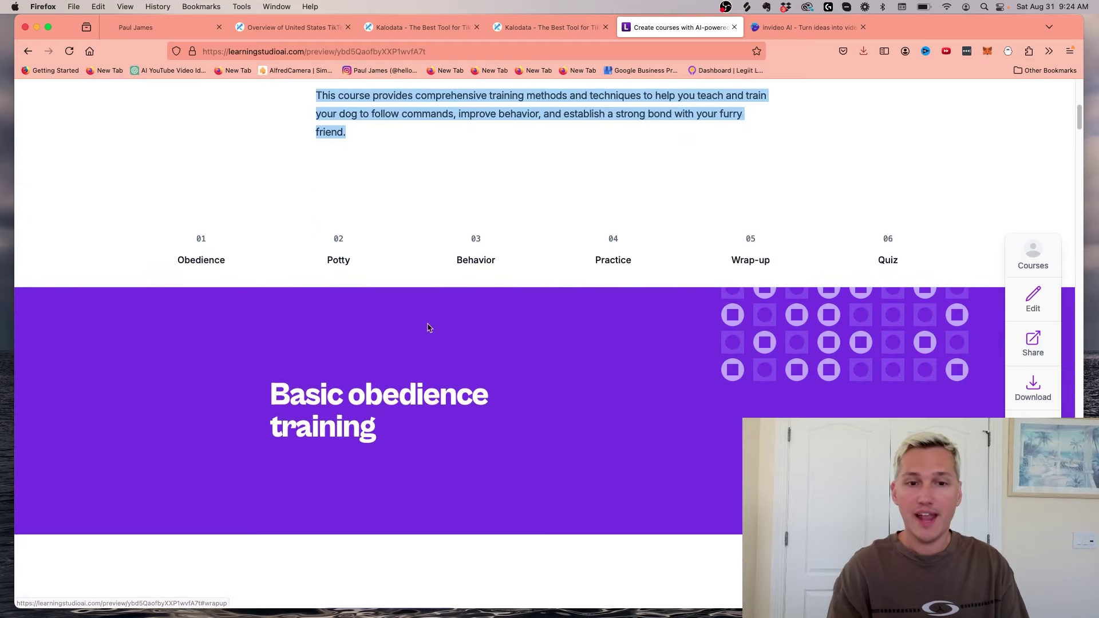
pyautogui.scroll(-1, 410, 337)
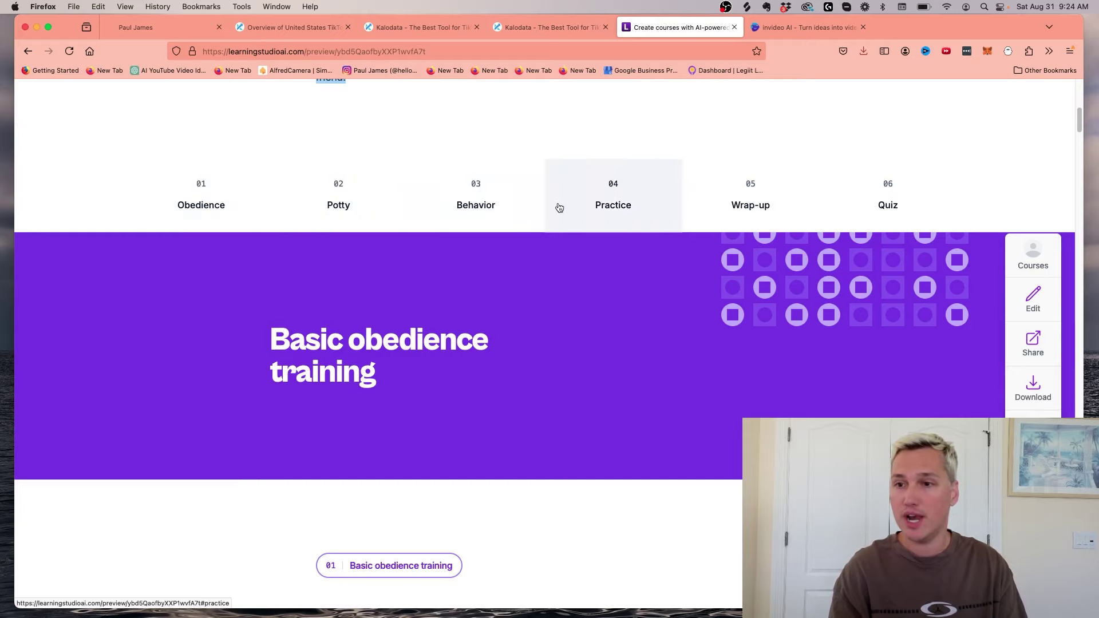
pyautogui.scroll(-10, 500, 292)
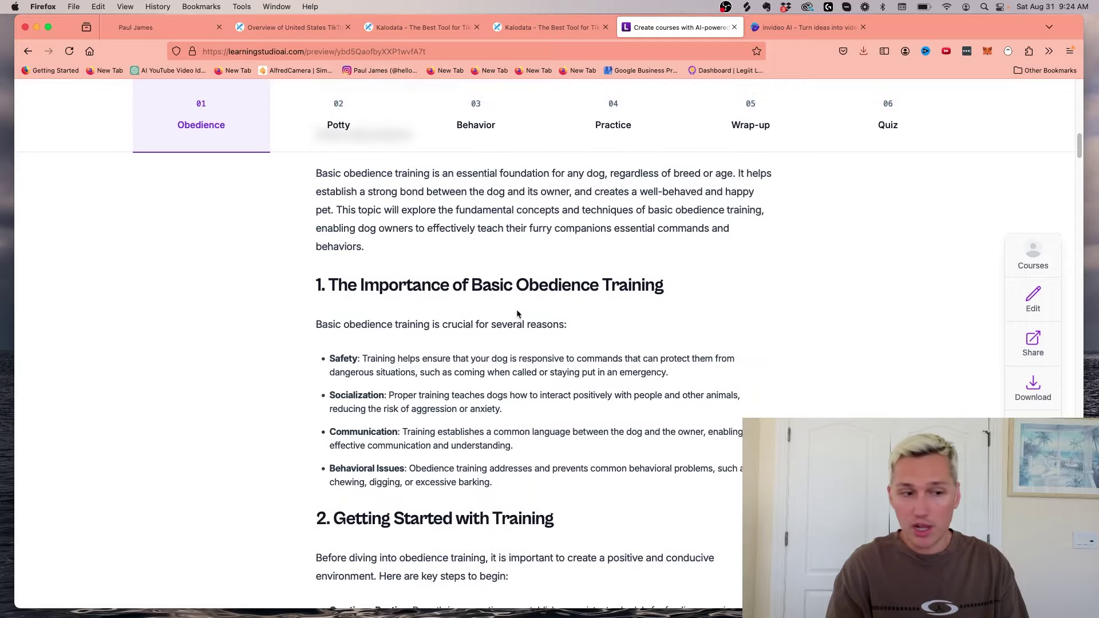
pyautogui.scroll(-7, 517, 308)
pyautogui.scroll(6, 510, 303)
pyautogui.scroll(5, 514, 290)
# View the Wrap-up section and the six-question Quiz on potty training and behaviour
pyautogui.click(724, 130)
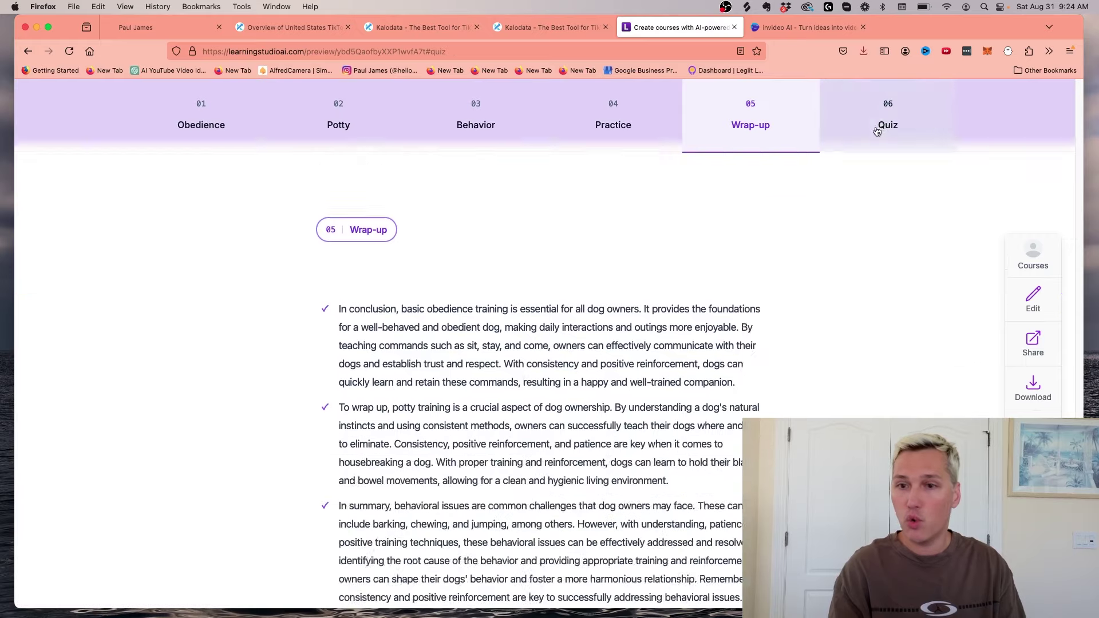
pyautogui.click(870, 134)
pyautogui.scroll(-5, 381, 408)
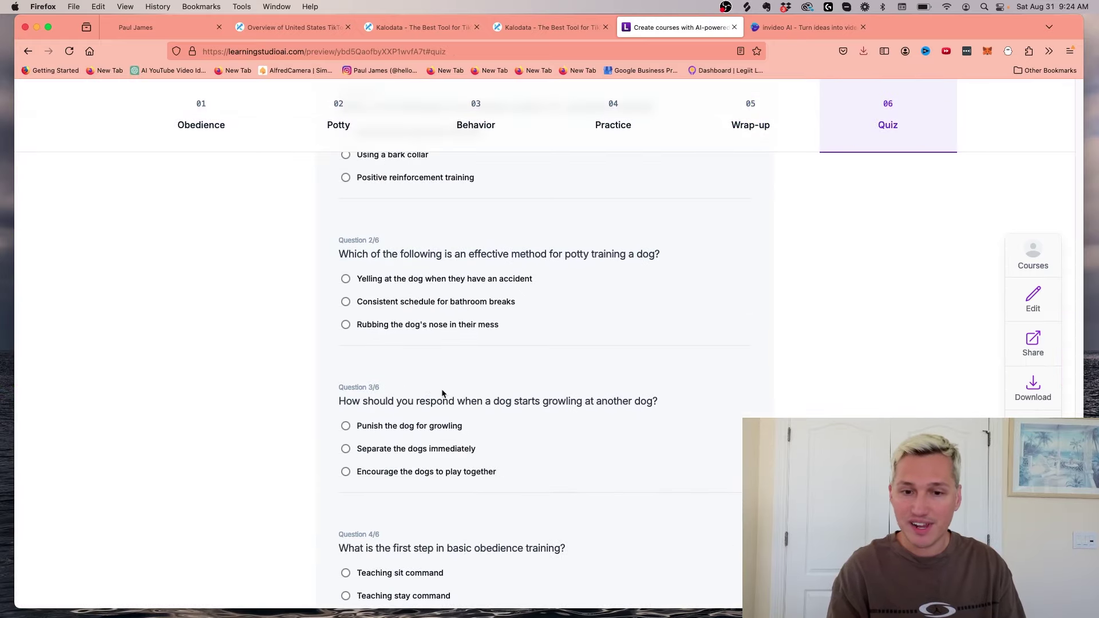
pyautogui.scroll(-2, 445, 392)
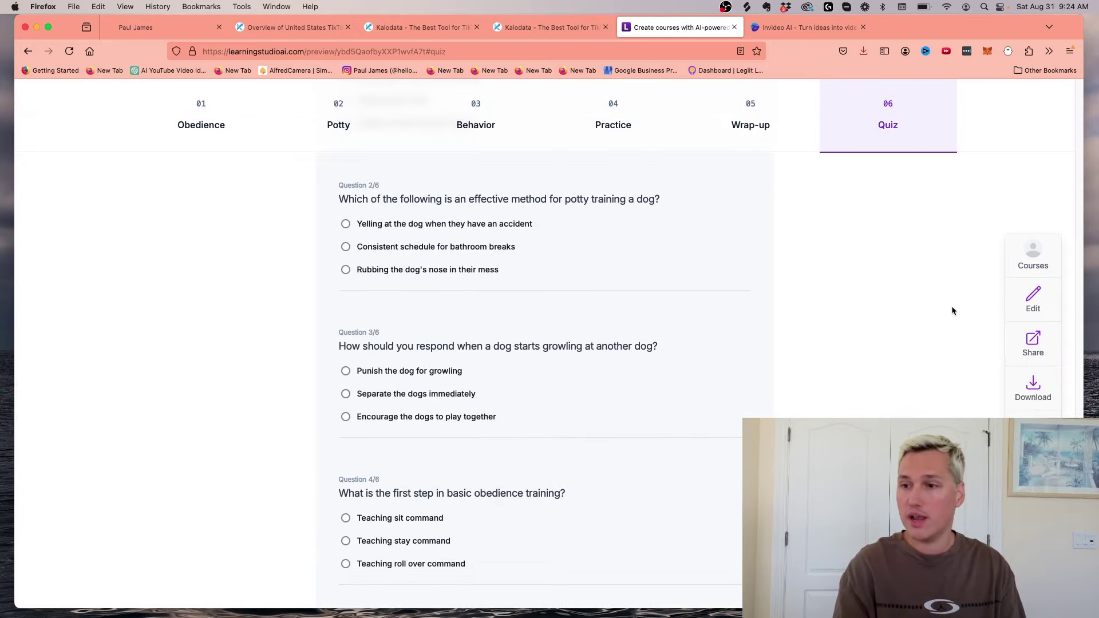